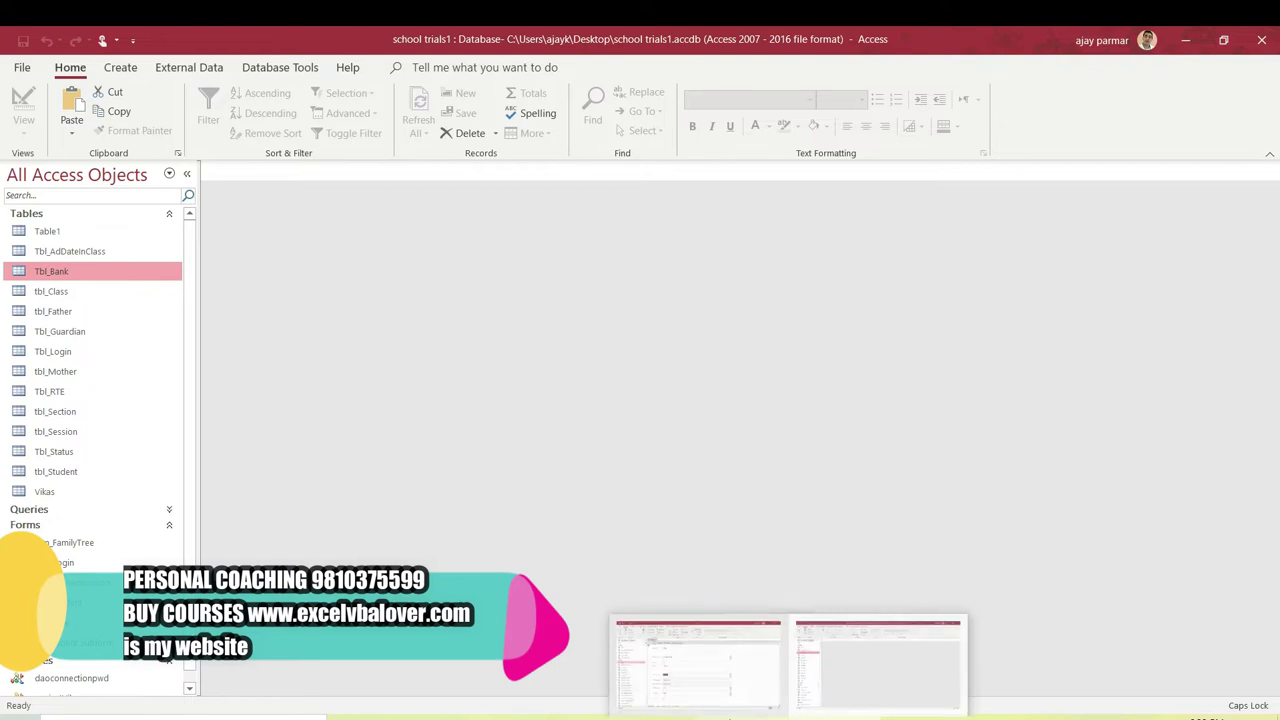
click(540, 716)
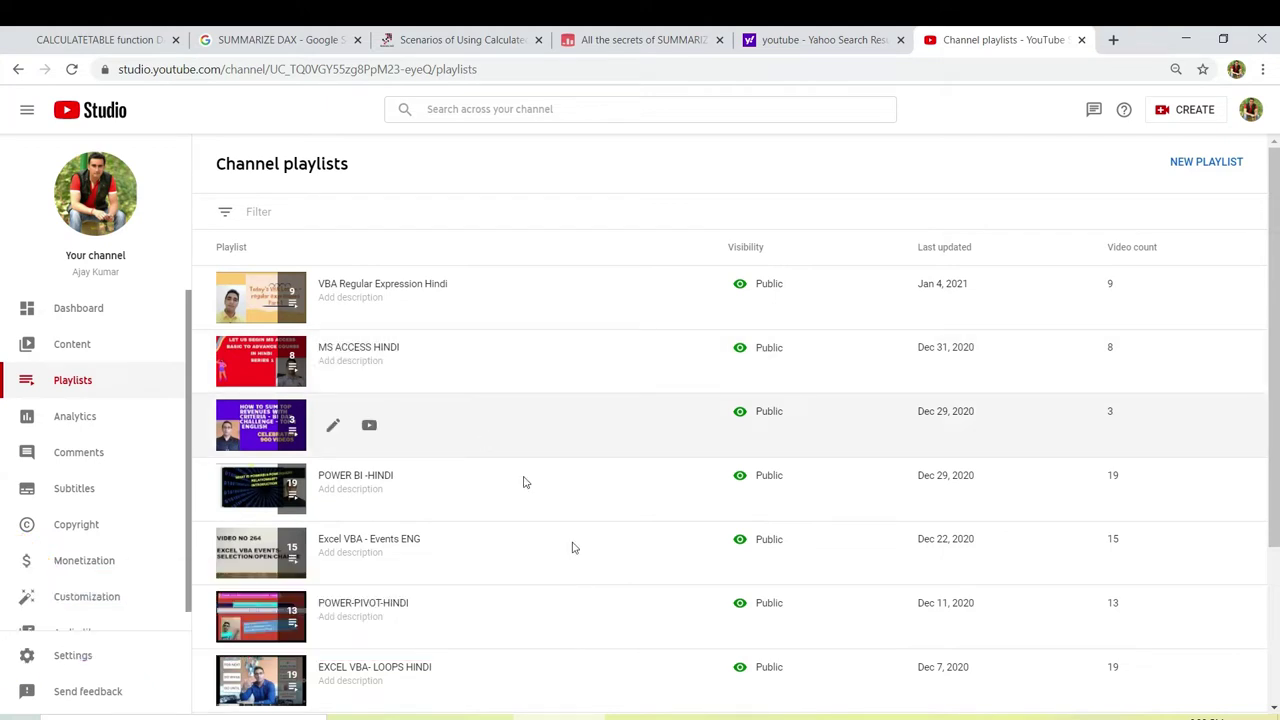
click(562, 716)
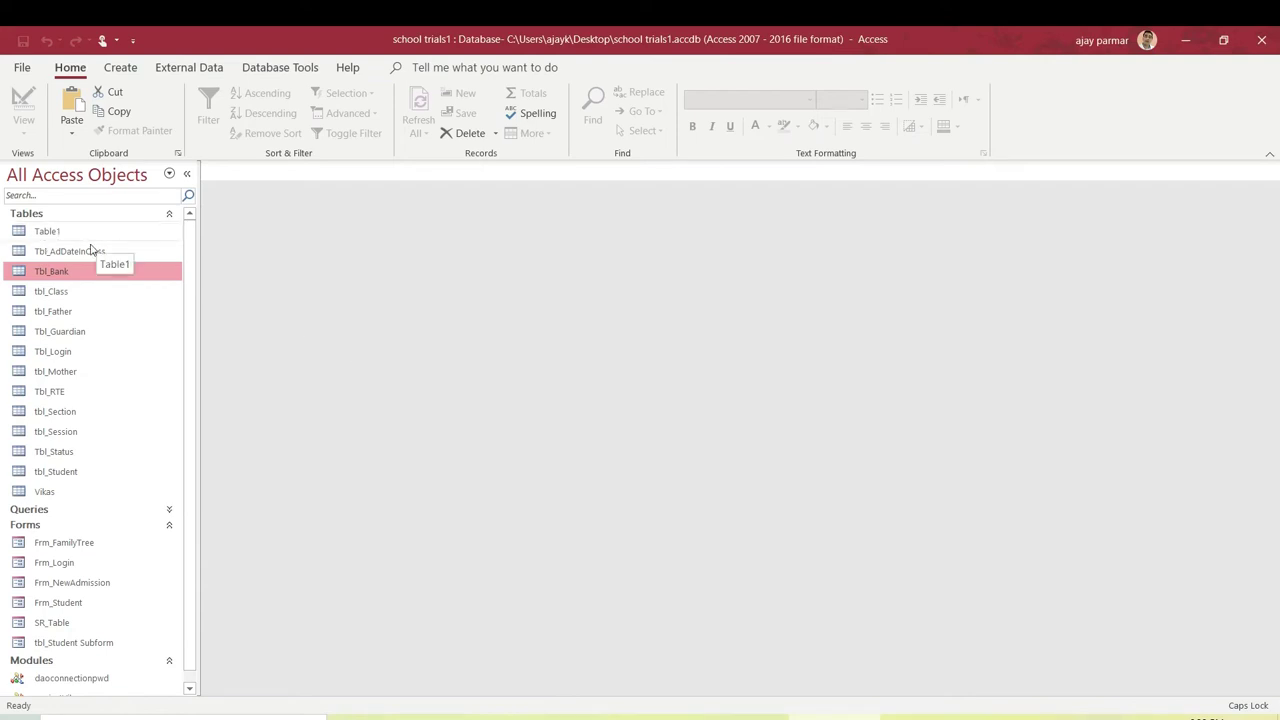
Create a new table in Design View and add an EMPID field with the Number data type.
click(120, 67)
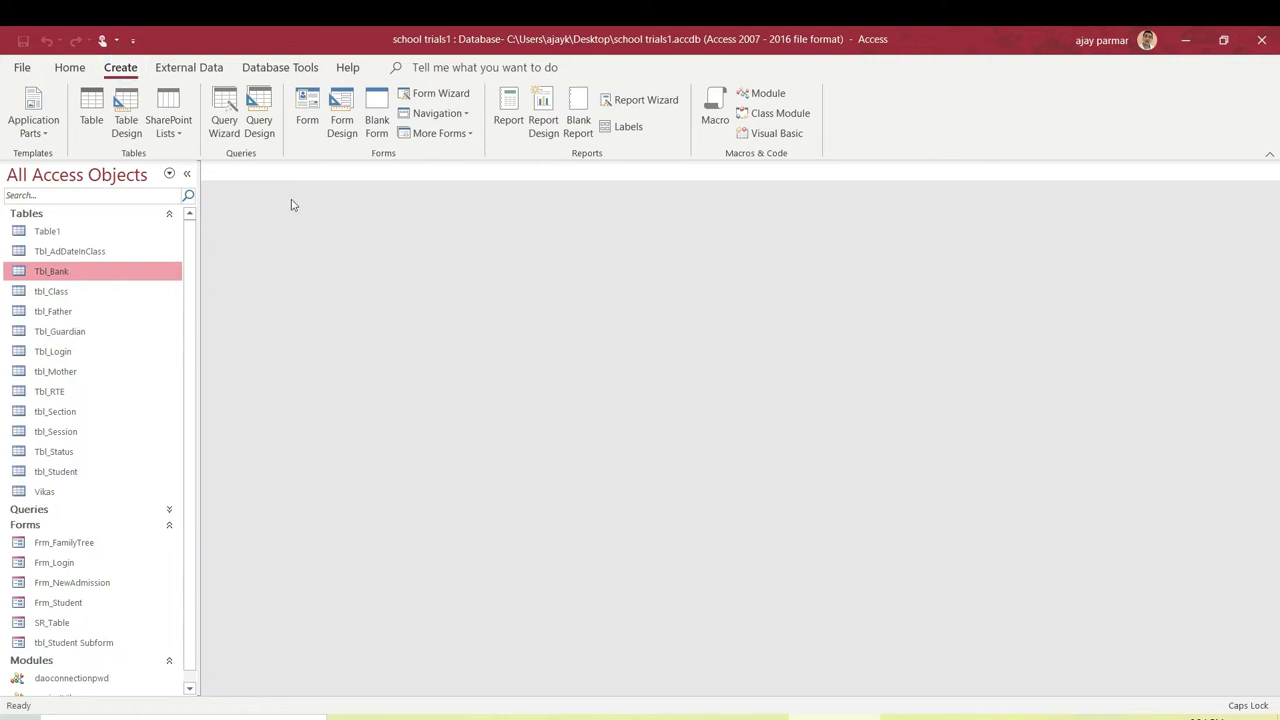
click(126, 140)
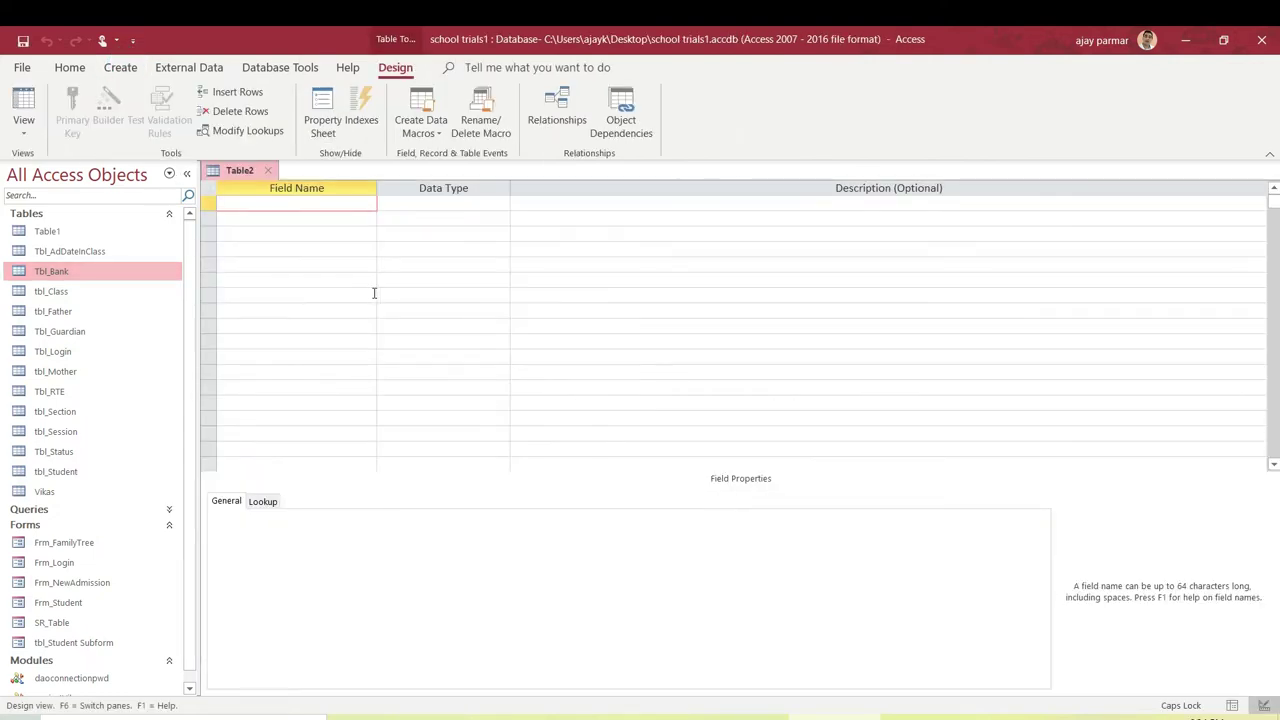
text(EMPID)
key(Tab)
key(shift+Tab)
key(Tab)
text(N)
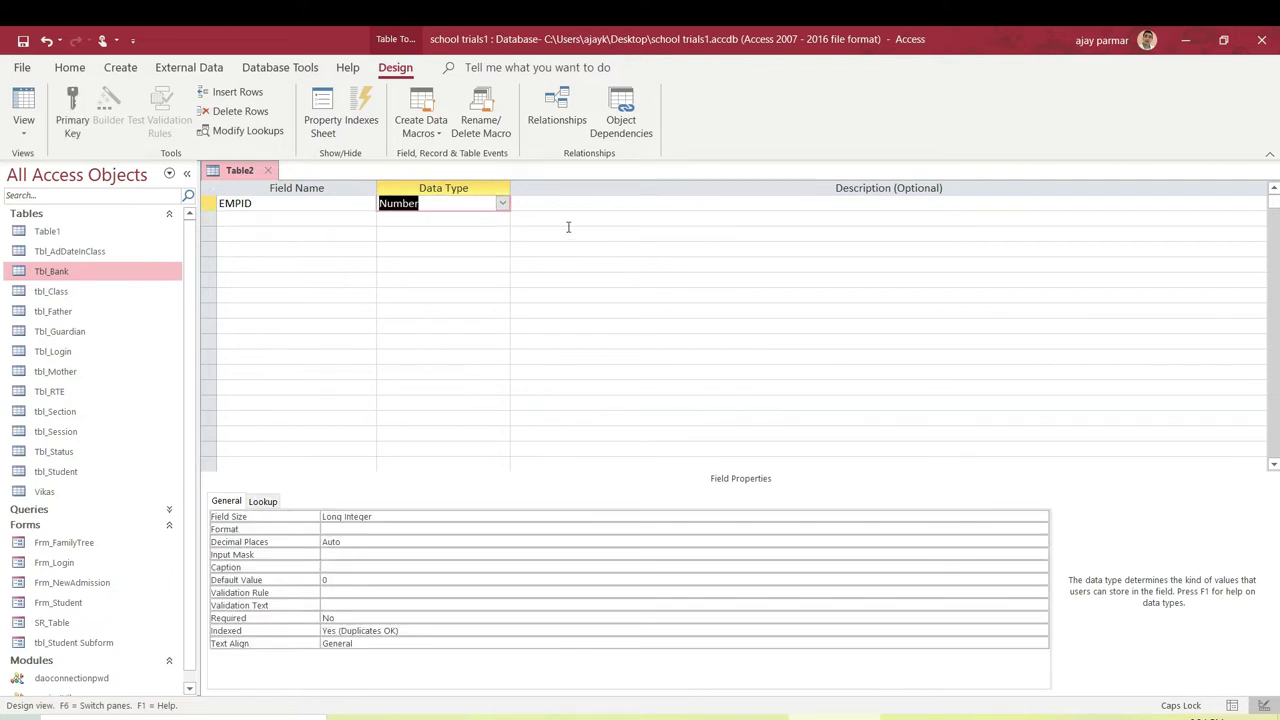
click(501, 205)
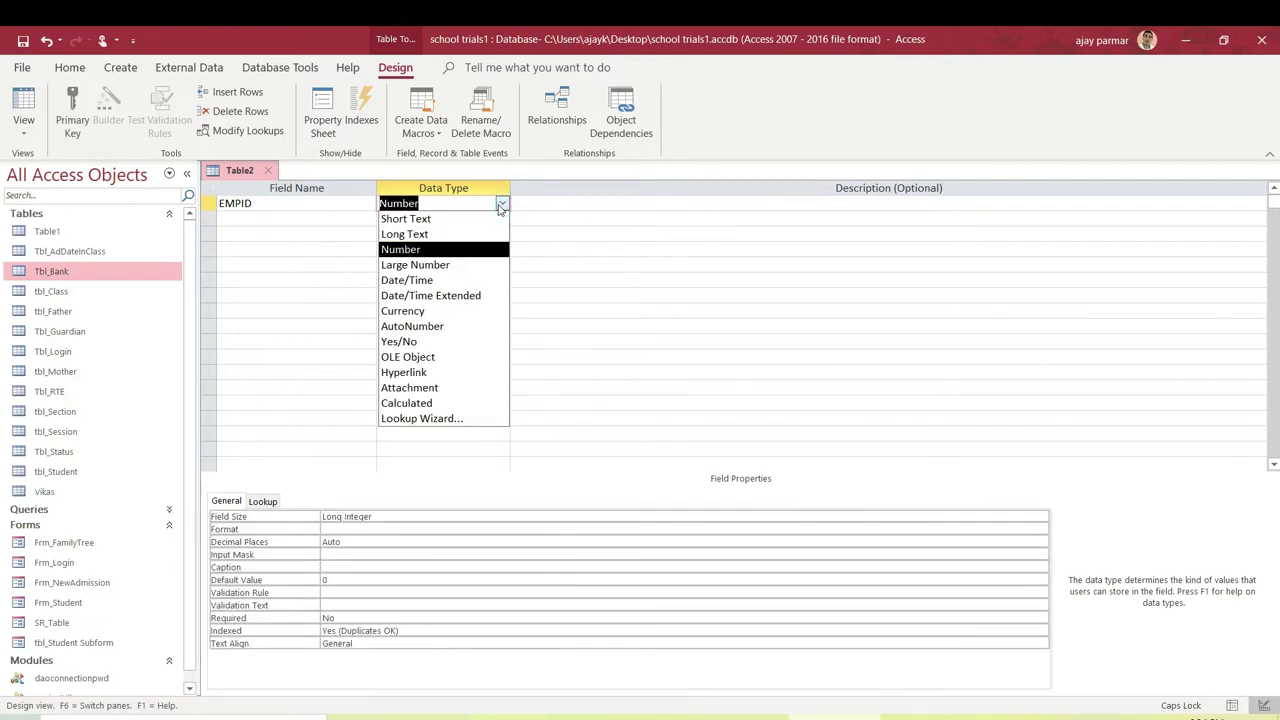
click(450, 249)
Add a second field named FNAME with the Short Text data type.
click(300, 221)
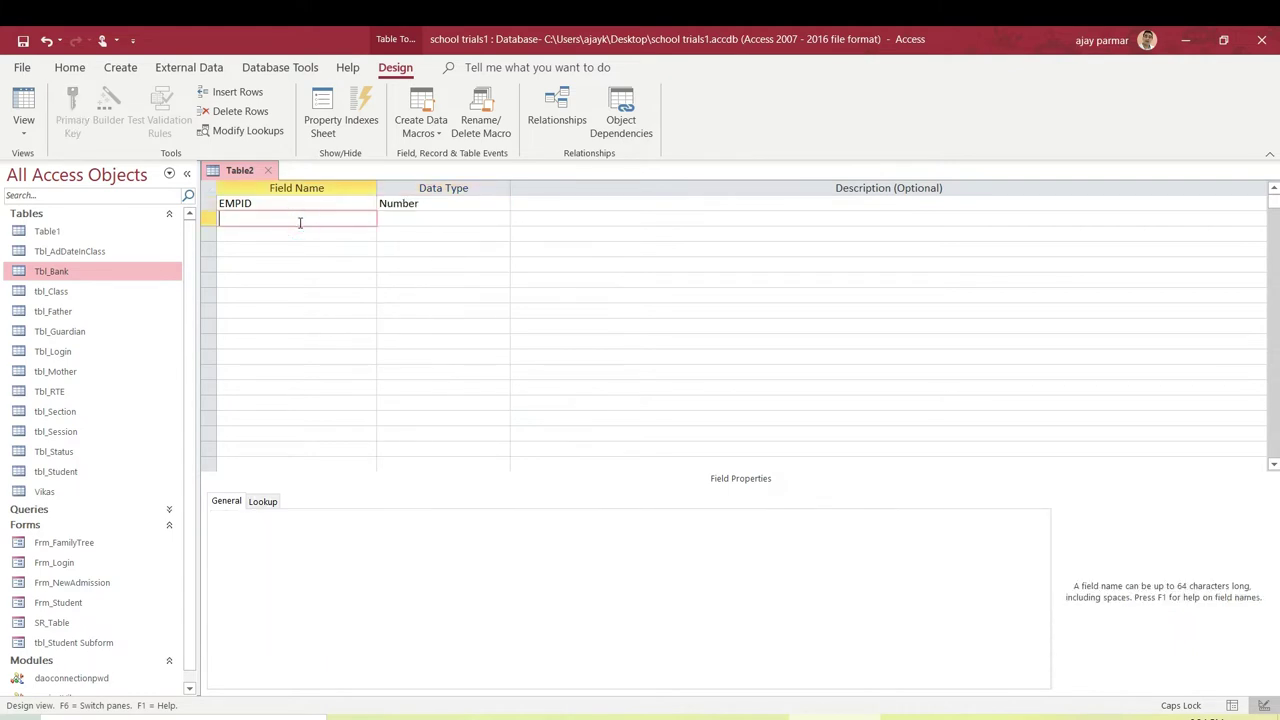
text(FNAME)
key(Tab)
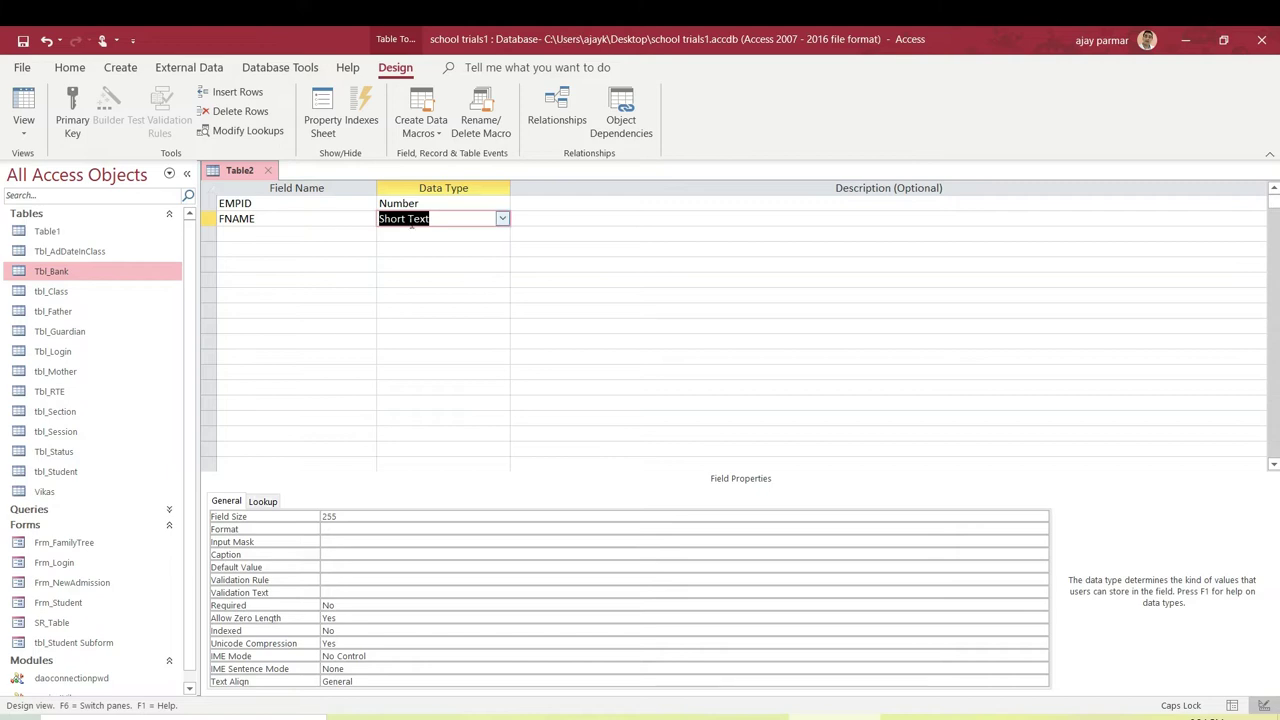
Save the table as DEMO and let Access create a primary key for it.
right_click(243, 174)
click(280, 184)
text(DEMO)
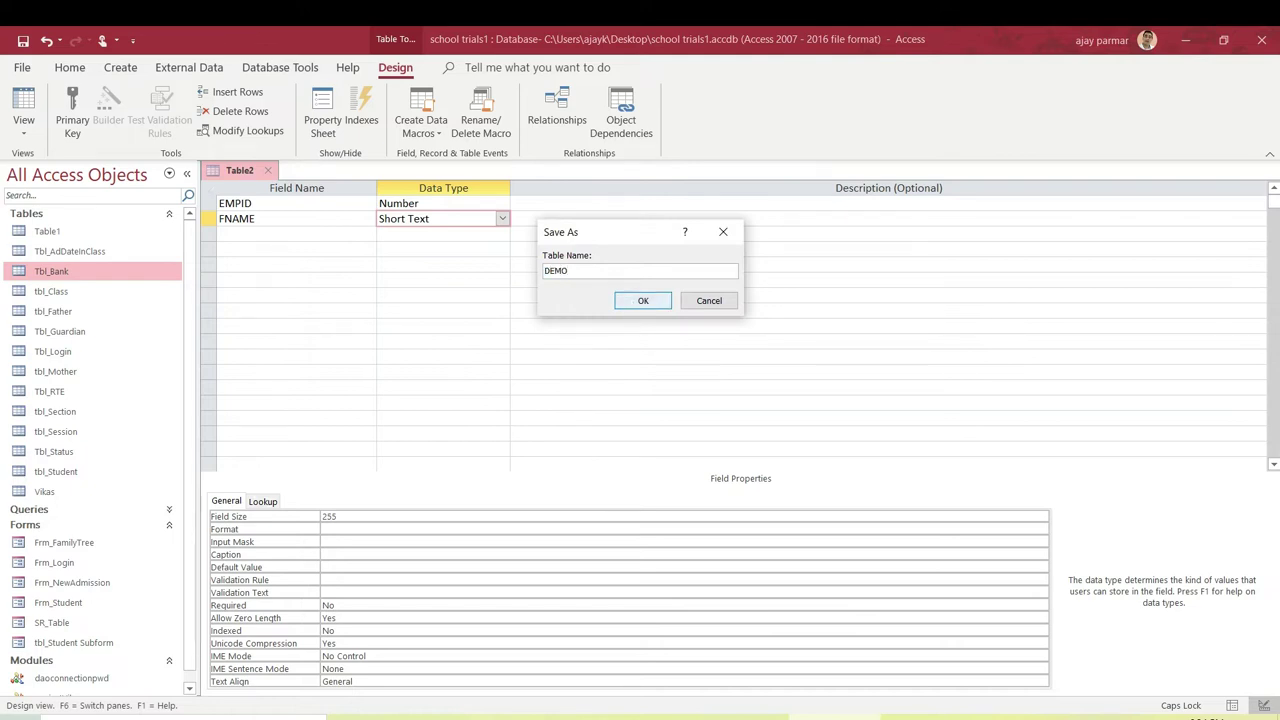
click(643, 301)
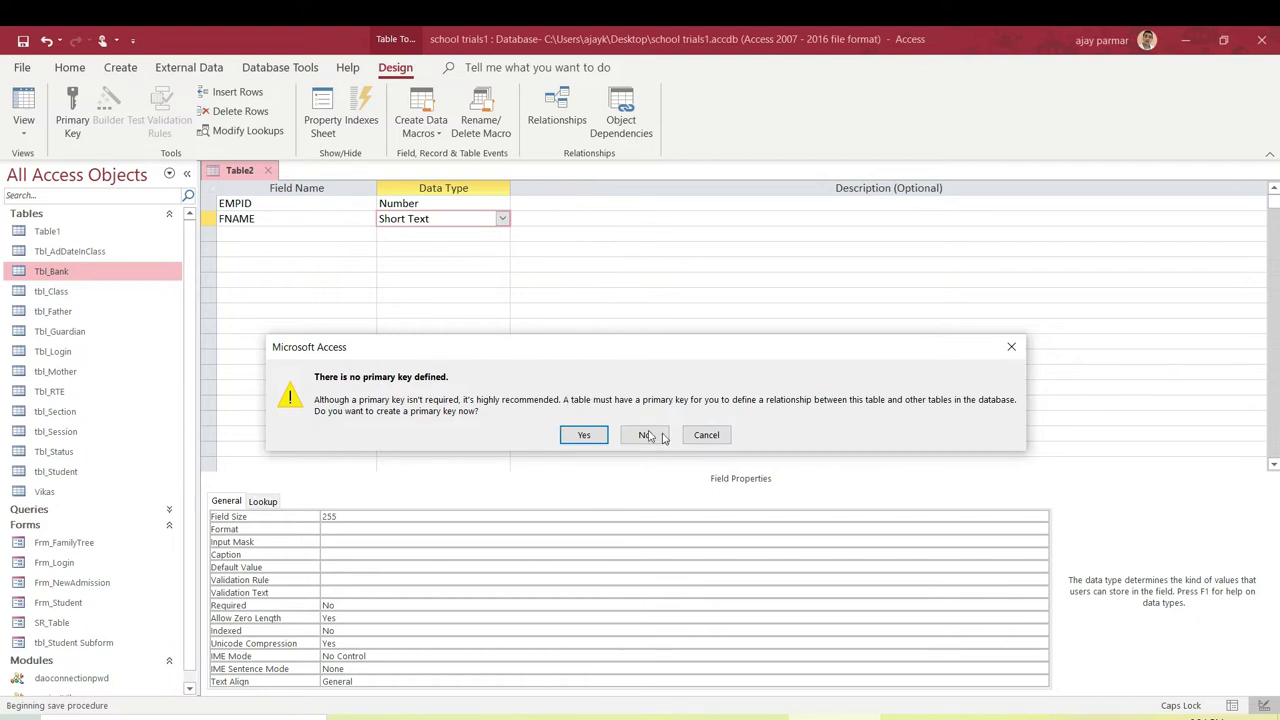
click(578, 436)
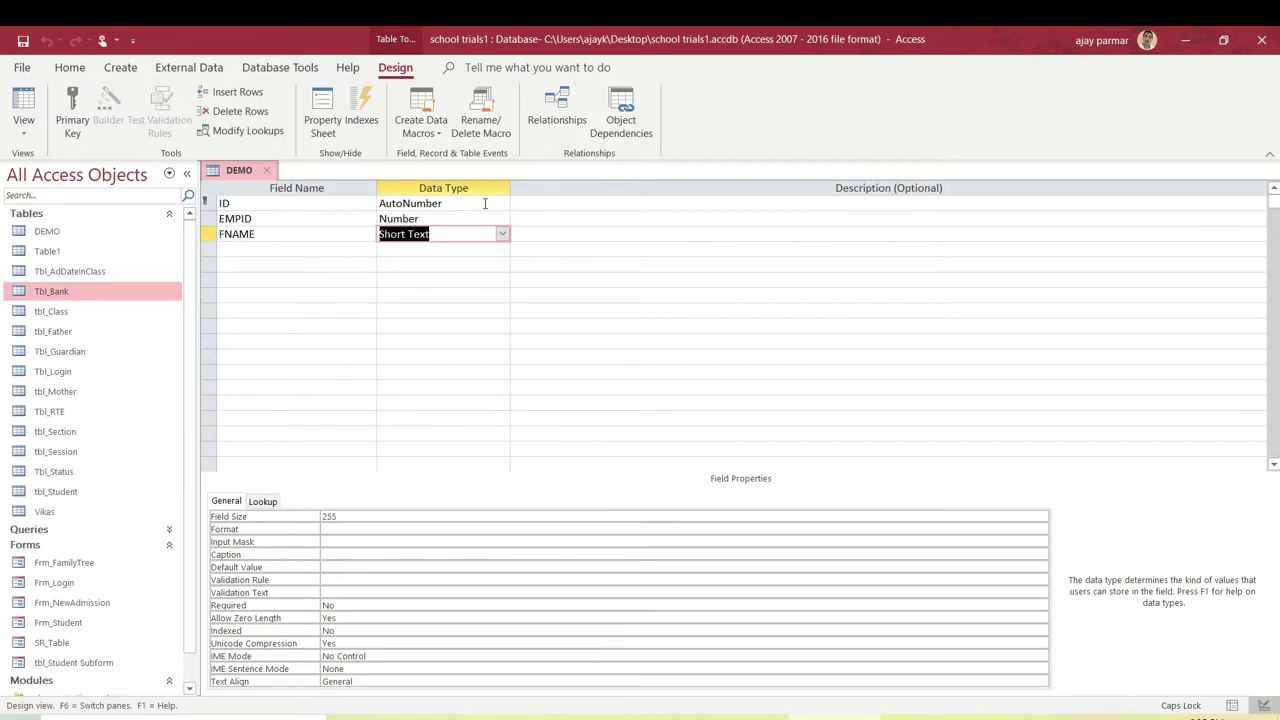
Show the DEMO table in Datasheet View and enter the first employee's EMPID and first name.
click(23, 105)
click(322, 208)
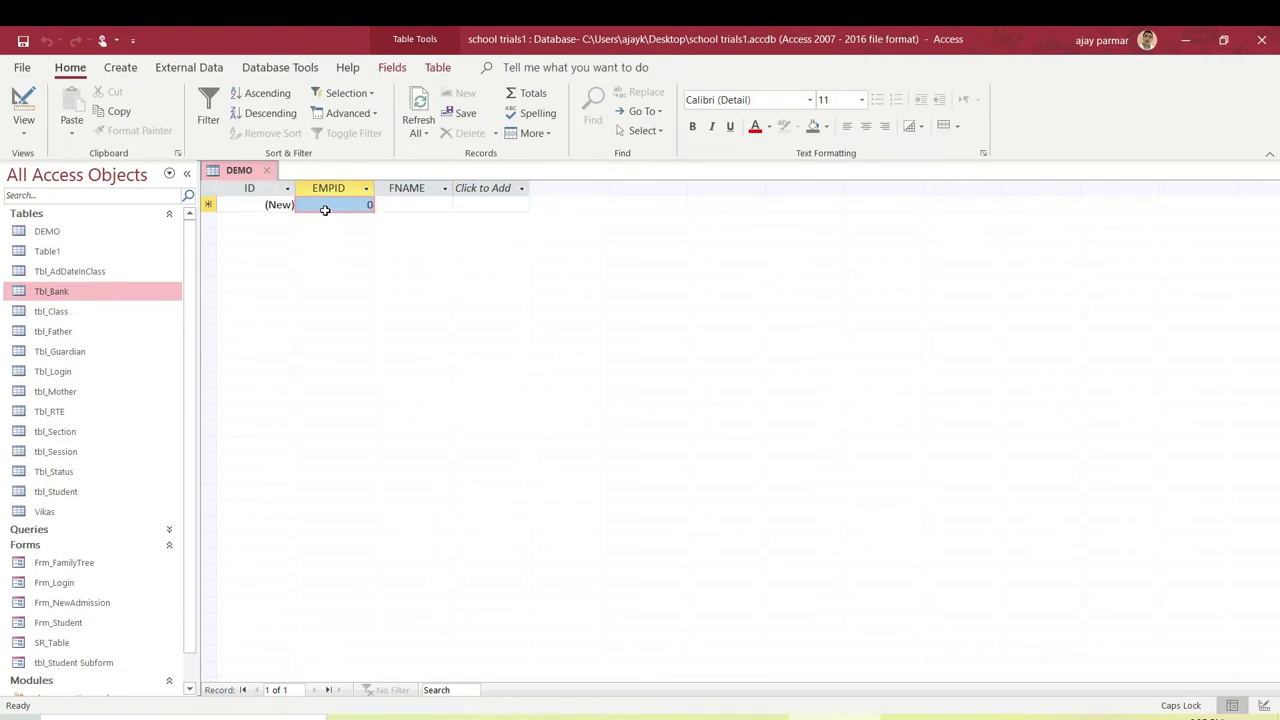
click(338, 207)
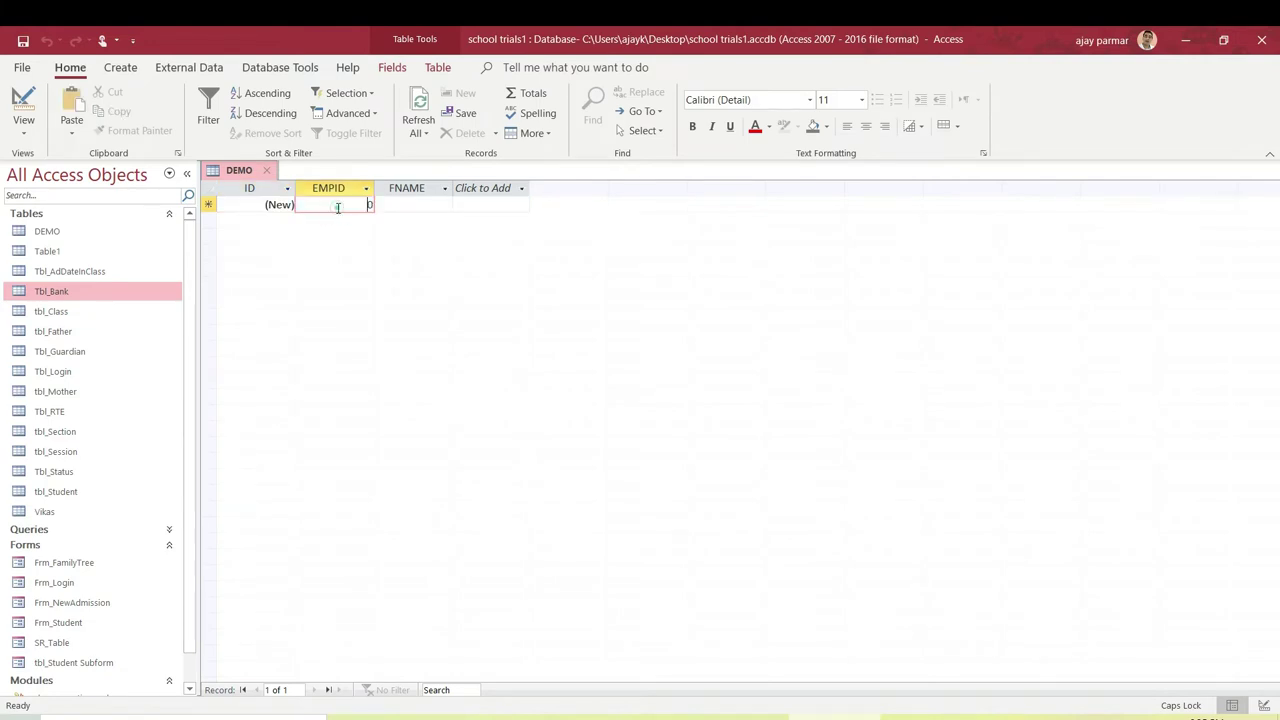
text(454)
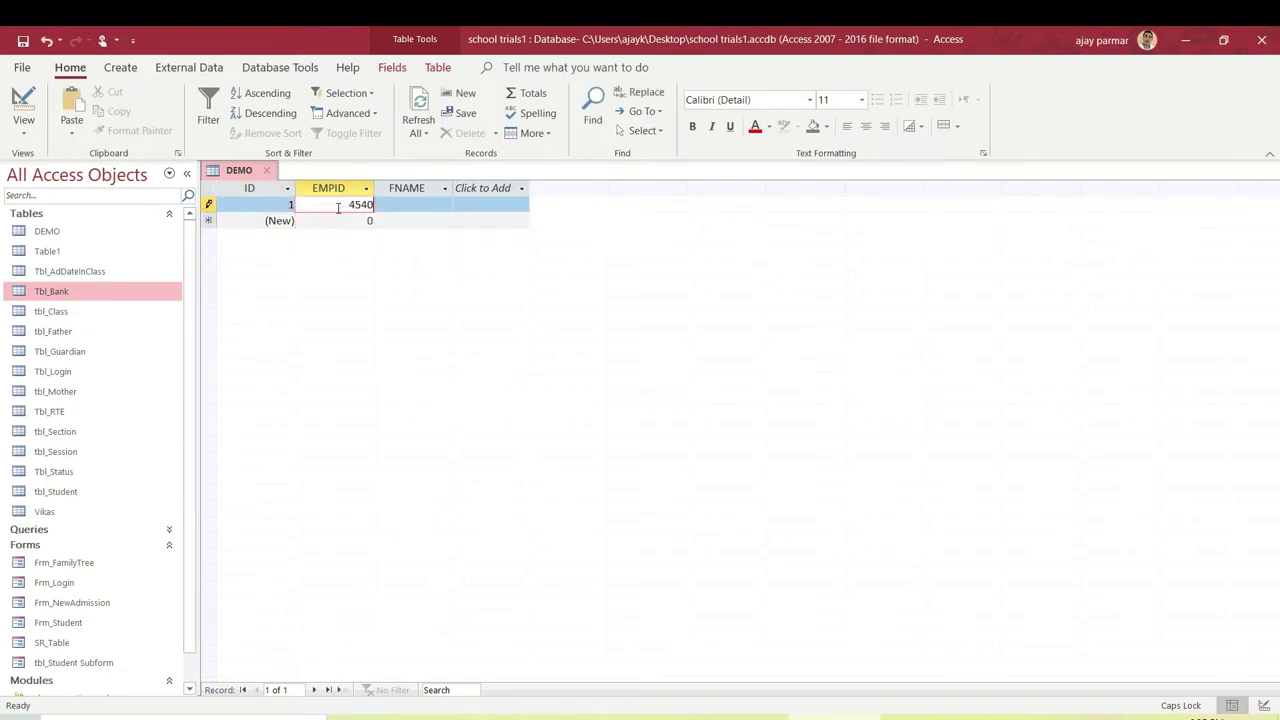
key(Tab)
text(AJAY)
key(Down)
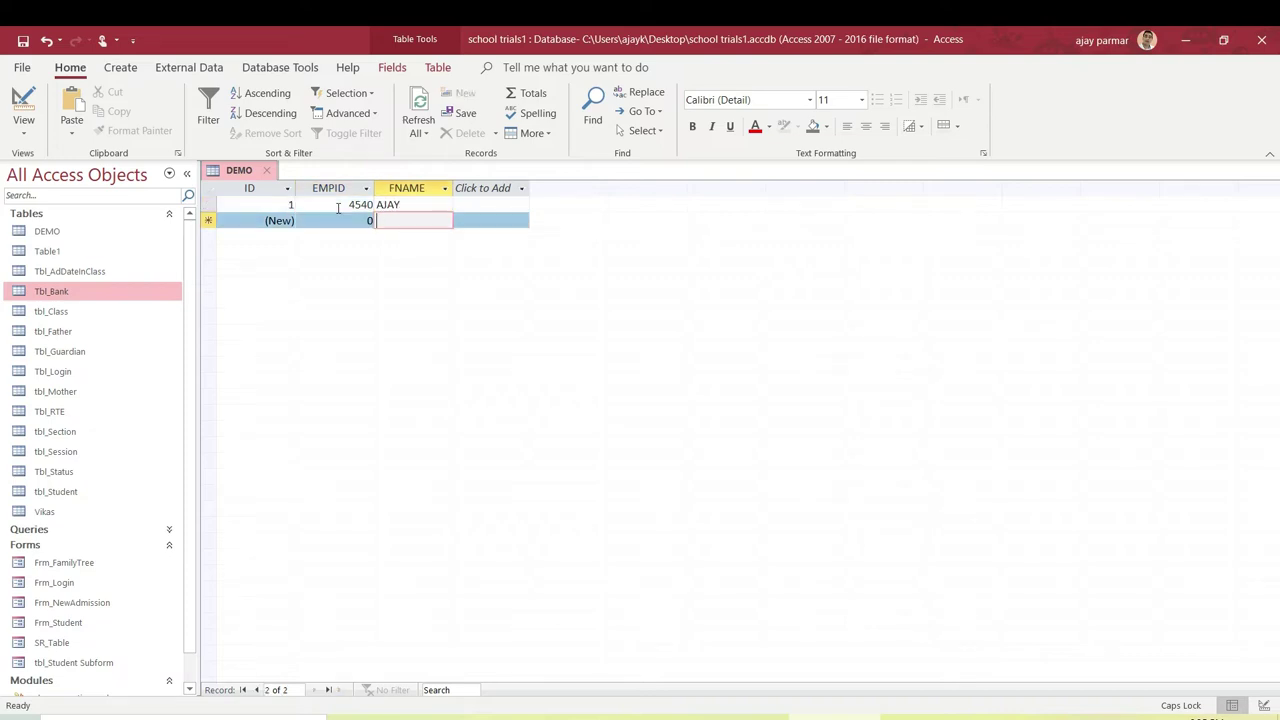
Add a second record with another employee's EMPID and first name.
key(Left)
text(9887)
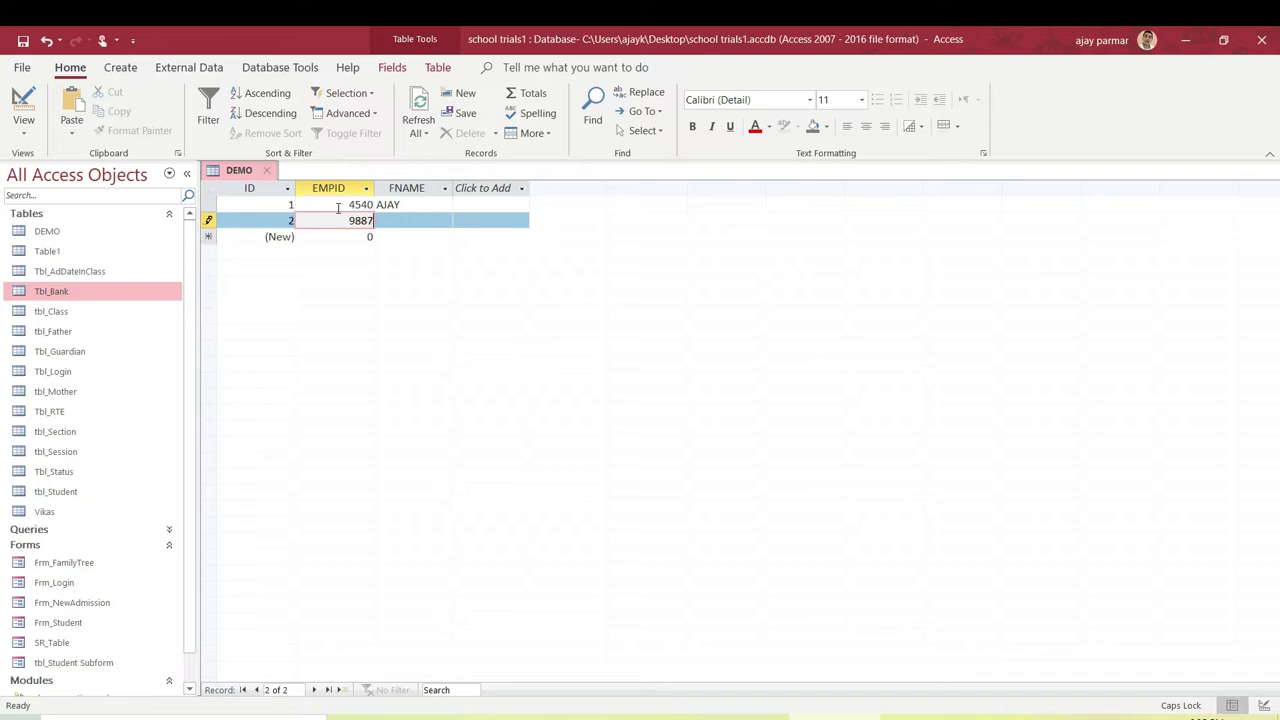
key(Tab)
text(GAURAV)
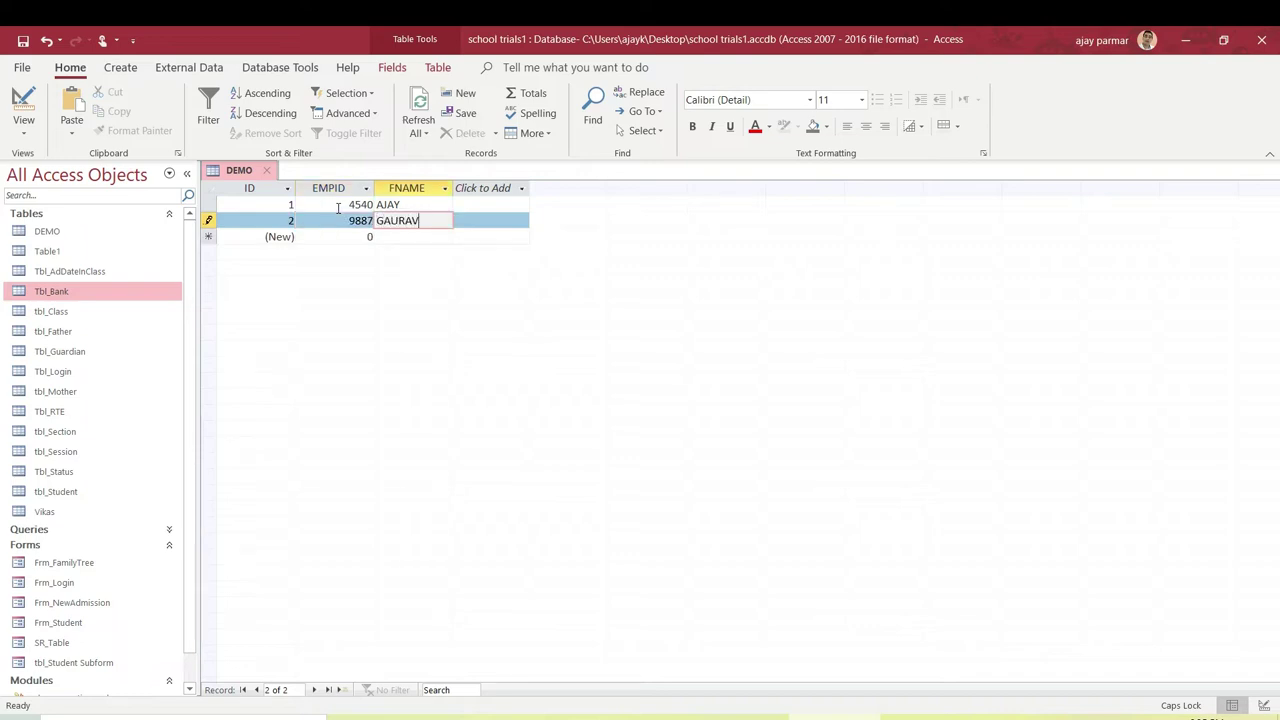
key(Down)
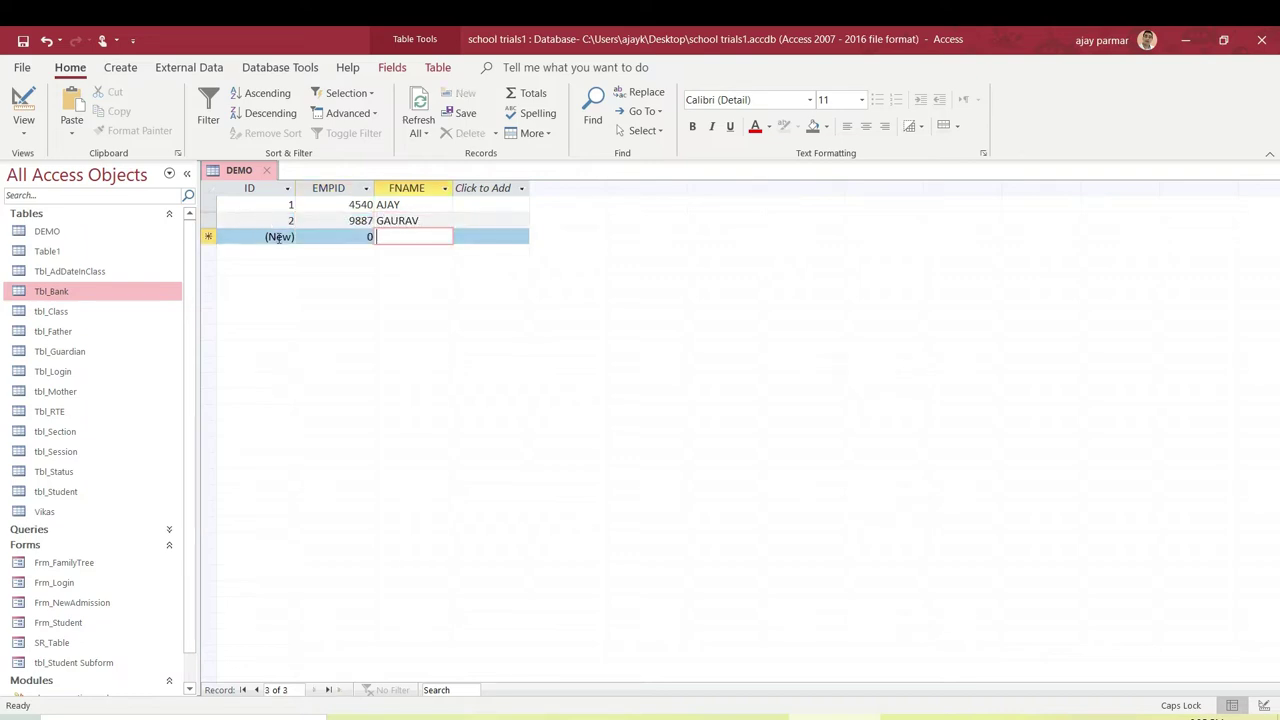
Try to enter 3 manually in the AutoNumber ID field of the new record.
click(278, 237)
text(3)
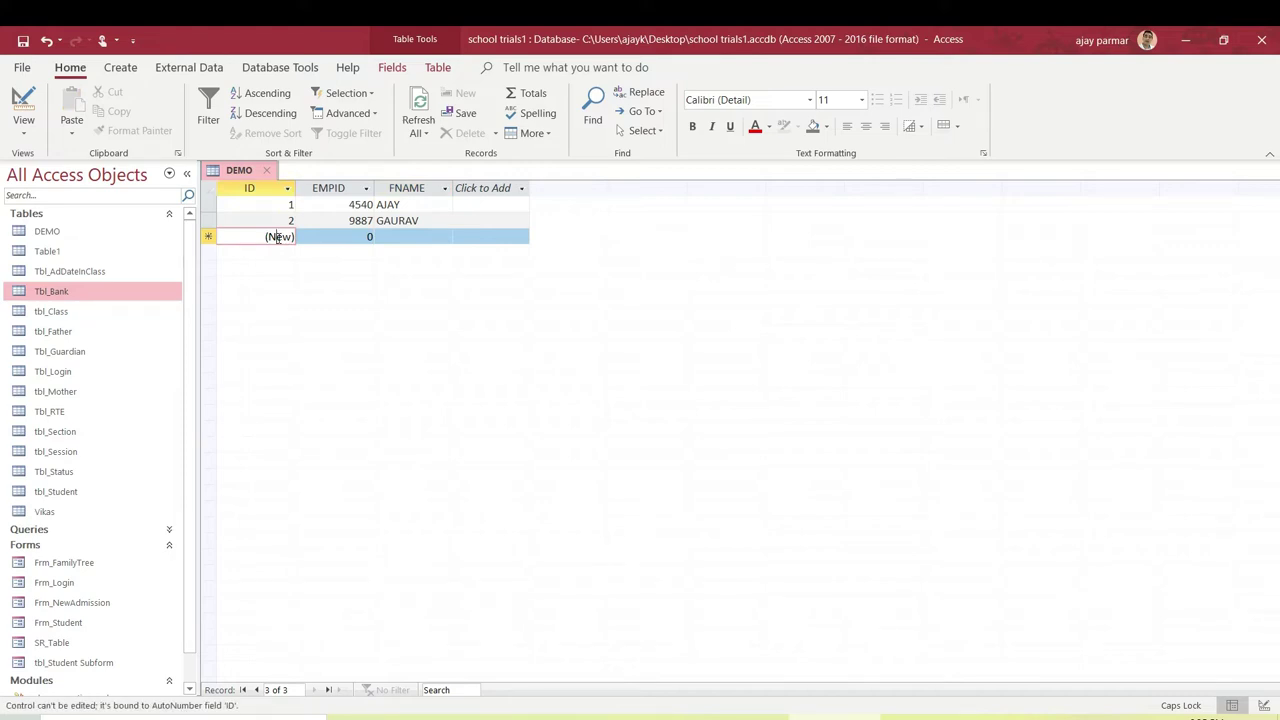
key(Tab)
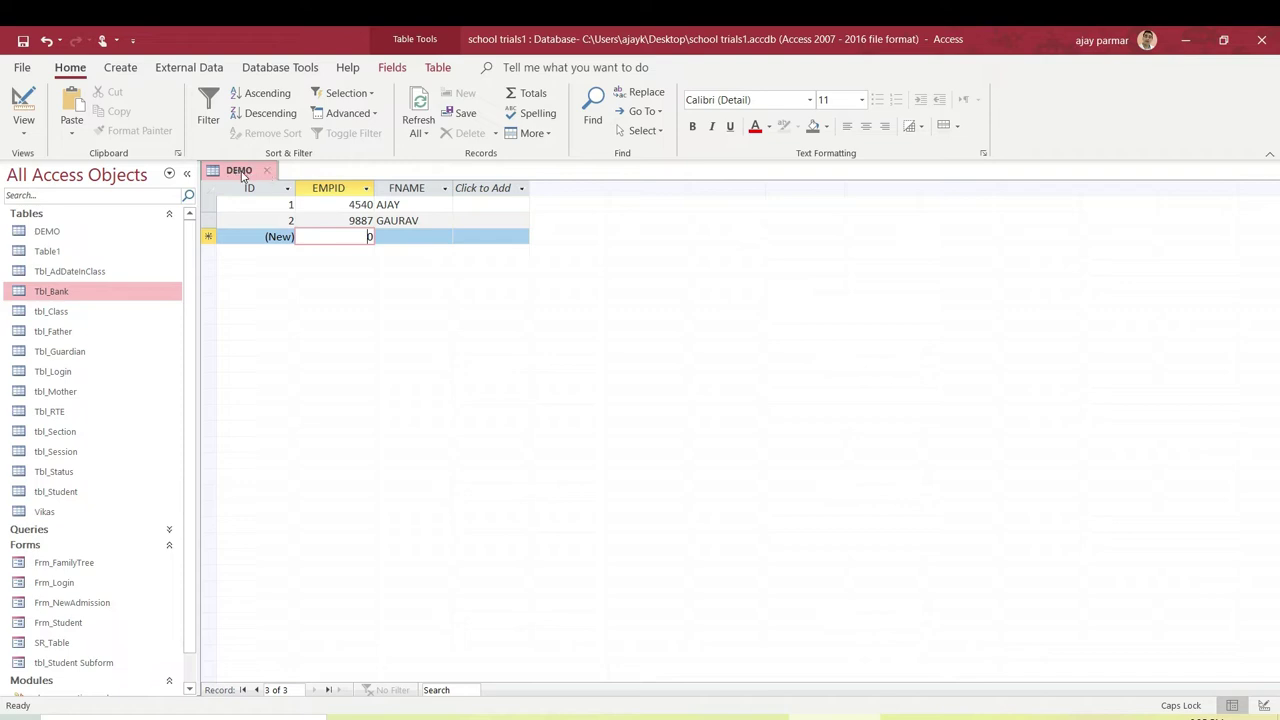
Open the DEMO table in Design View.
right_click(244, 172)
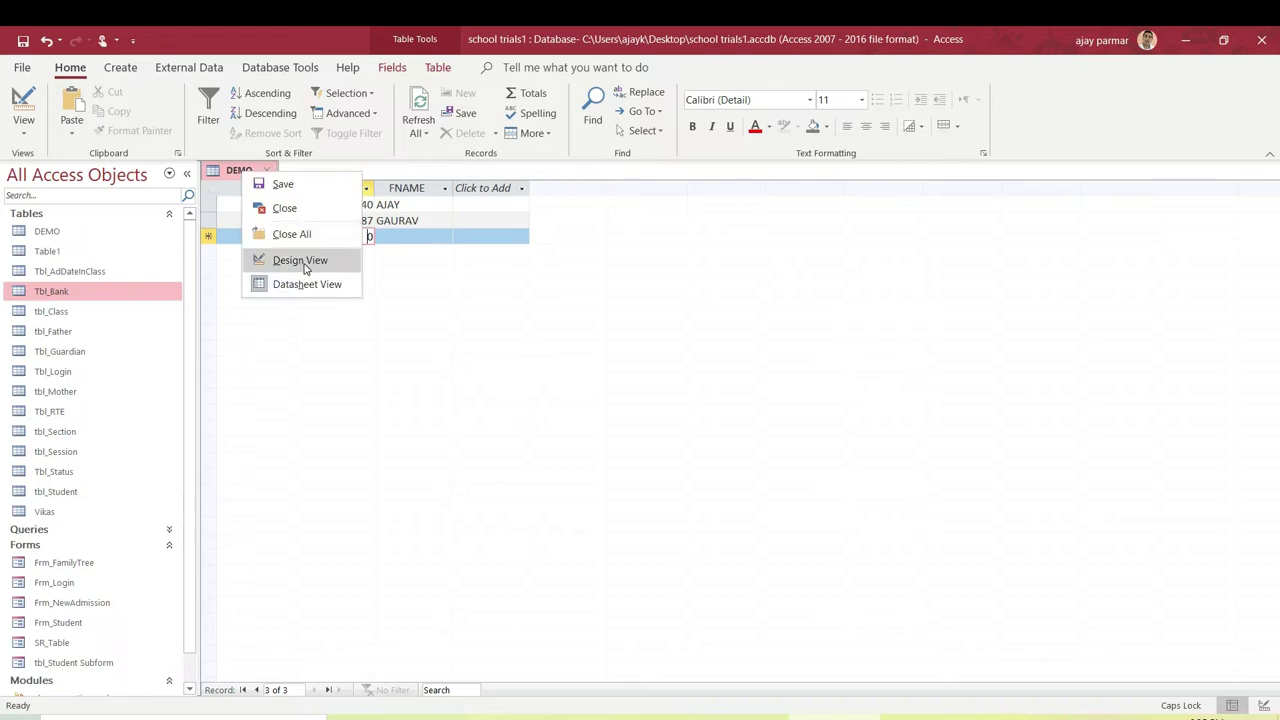
click(55, 300)
right_click(56, 297)
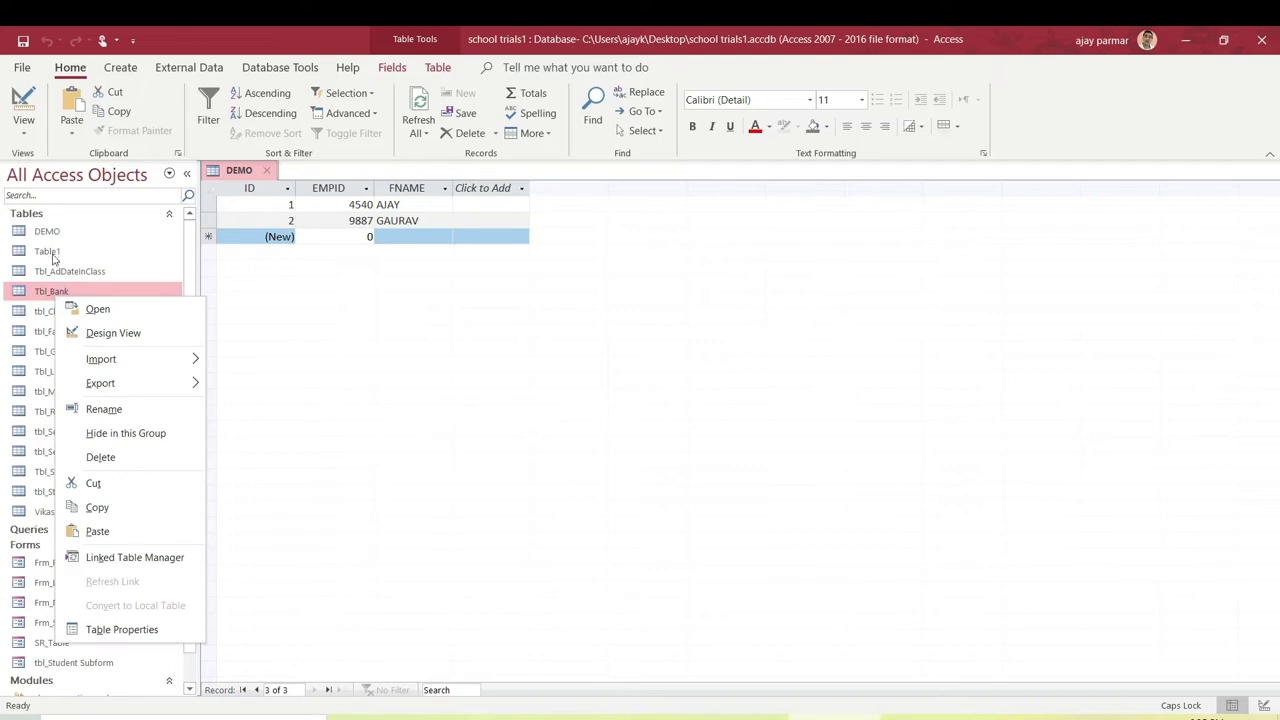
click(50, 234)
right_click(50, 234)
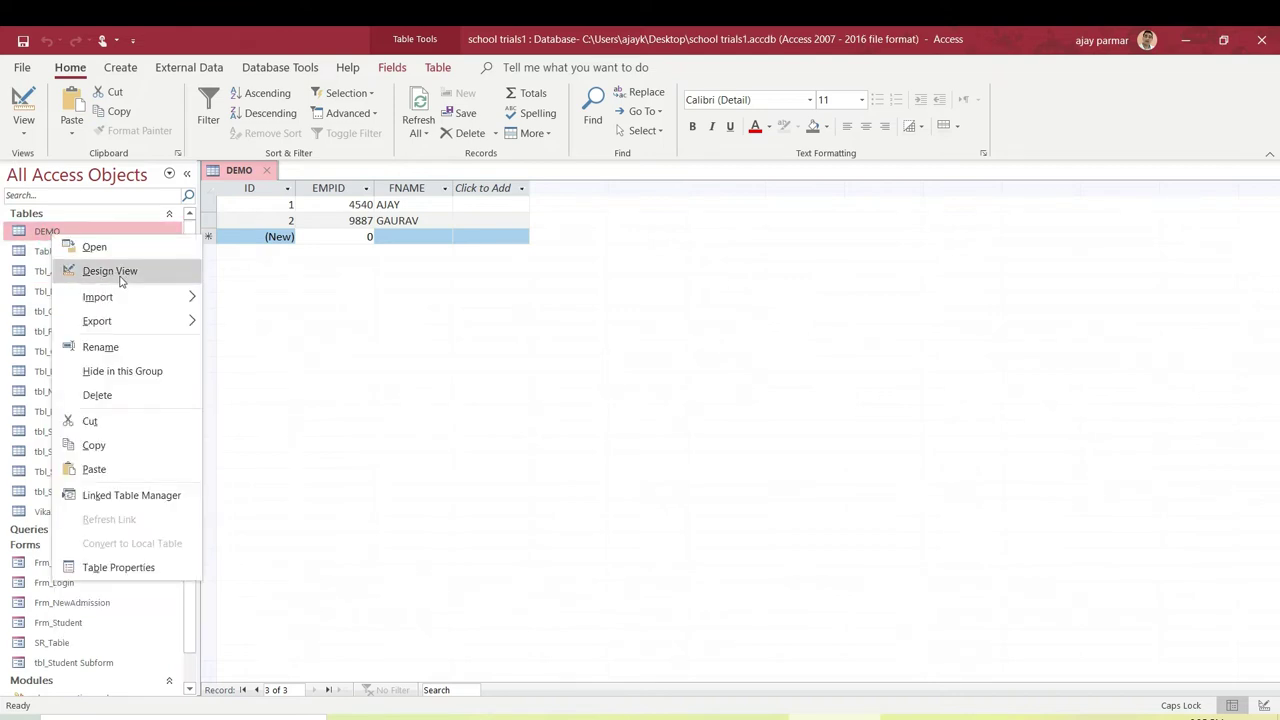
click(110, 271)
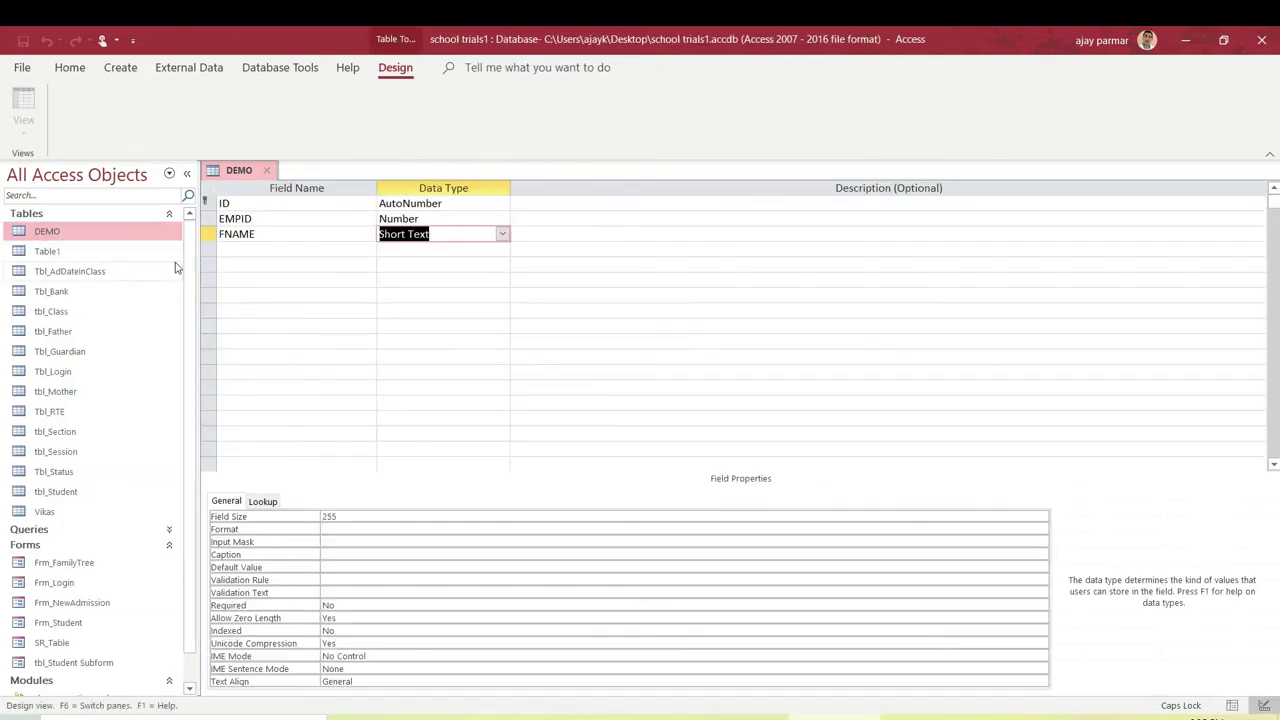
Delete the ID field from the DEMO table together with its primary key.
click(208, 203)
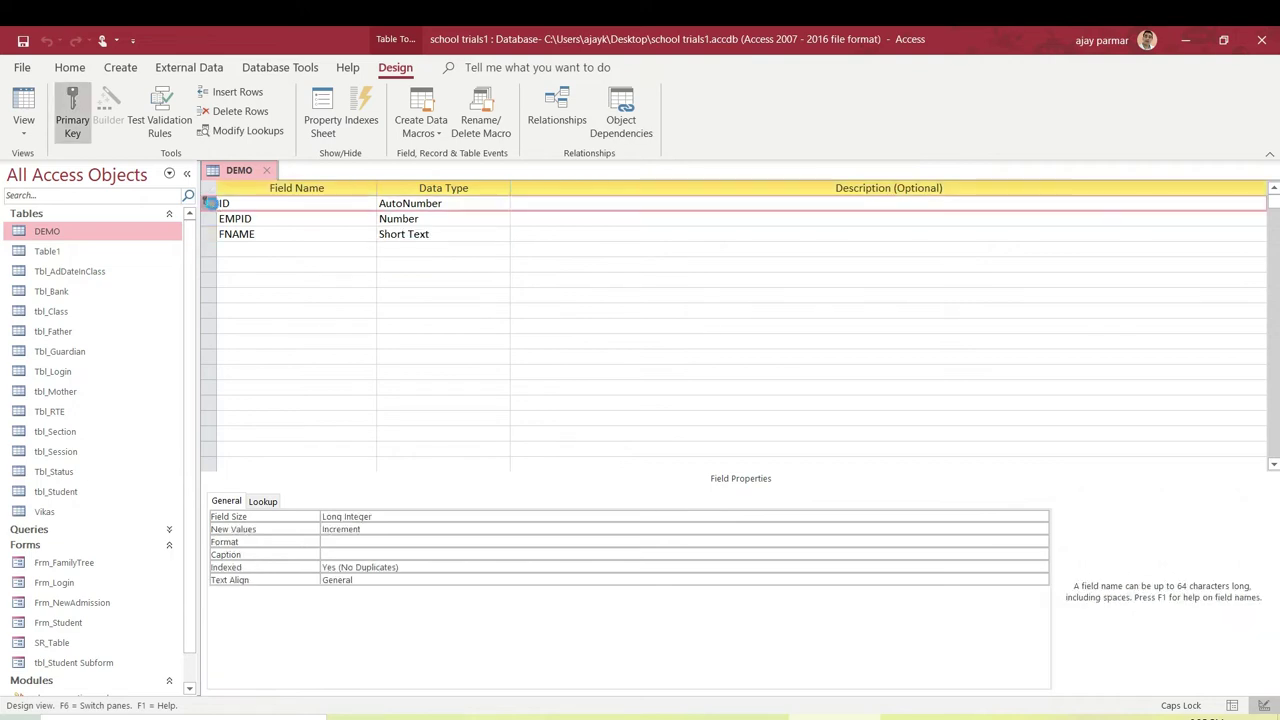
key(Delete)
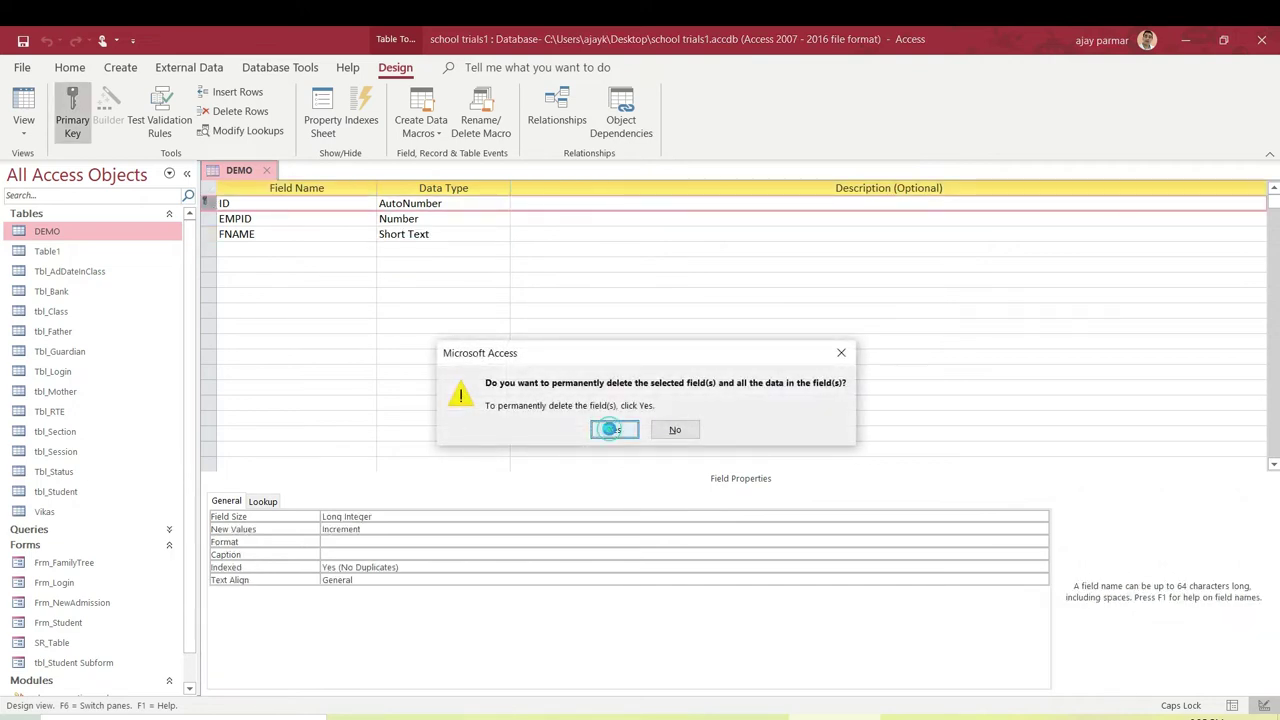
click(614, 430)
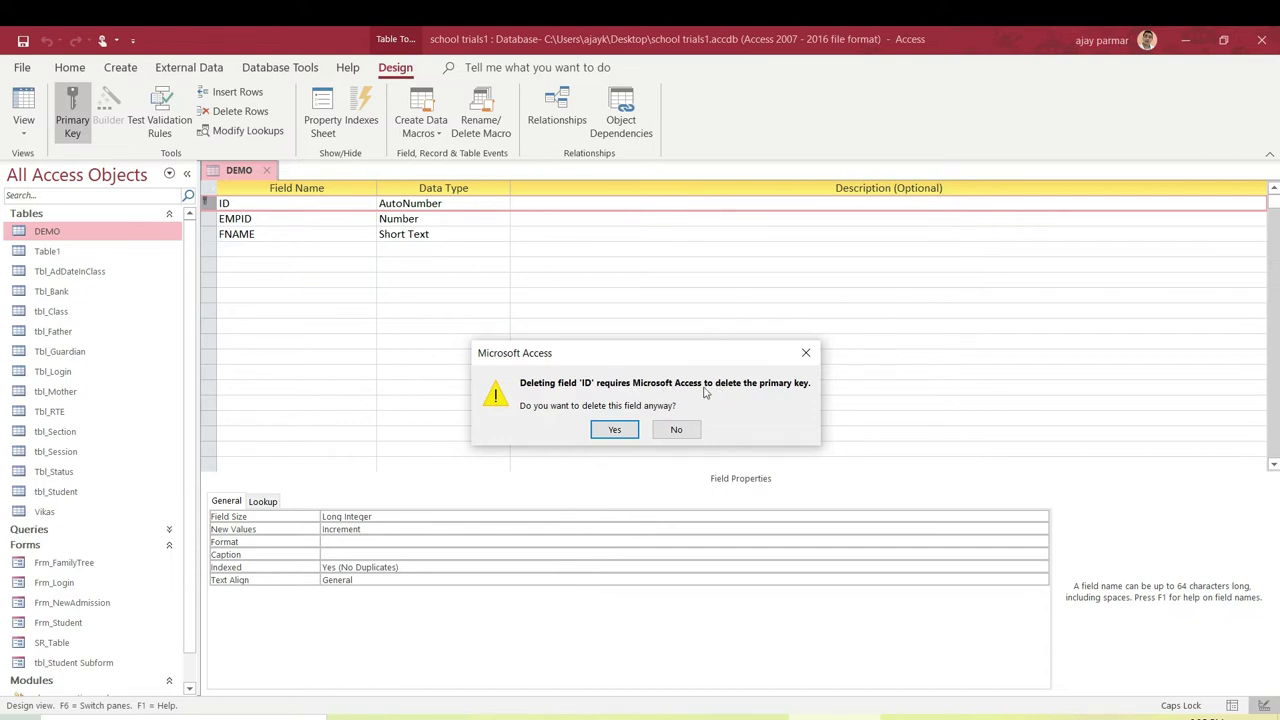
click(614, 430)
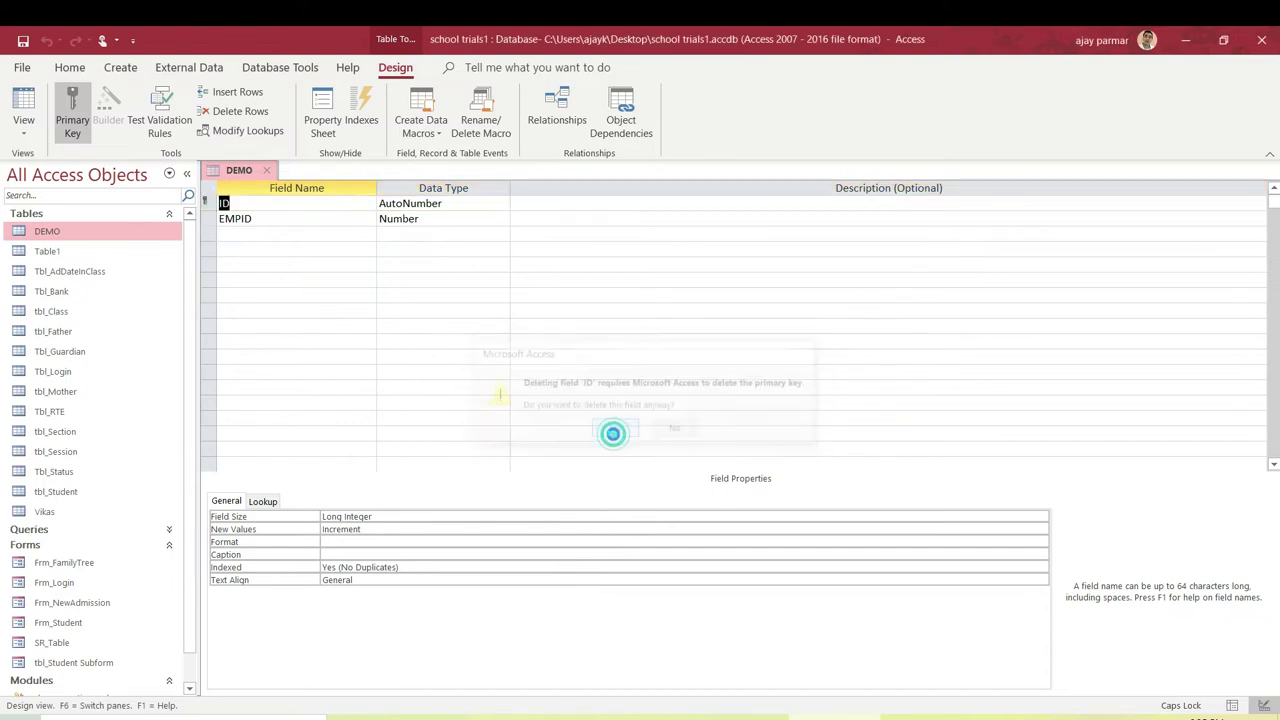
click(288, 261)
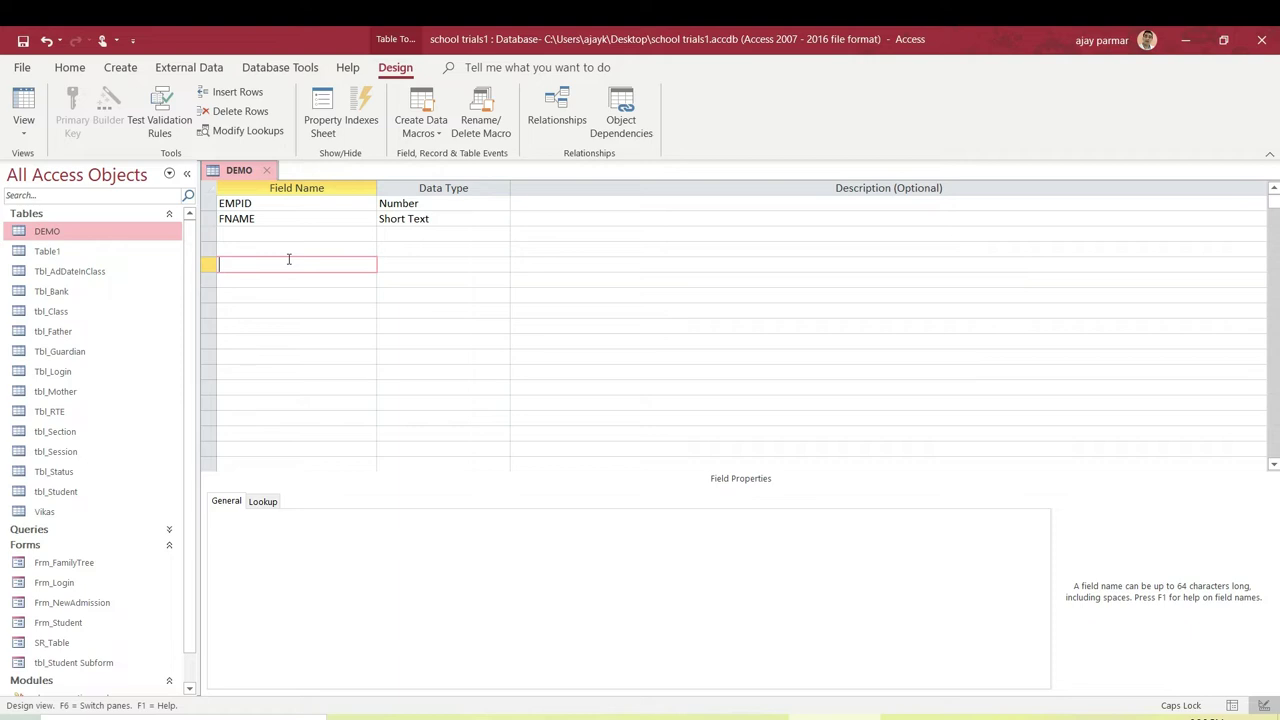
click(269, 251)
click(252, 229)
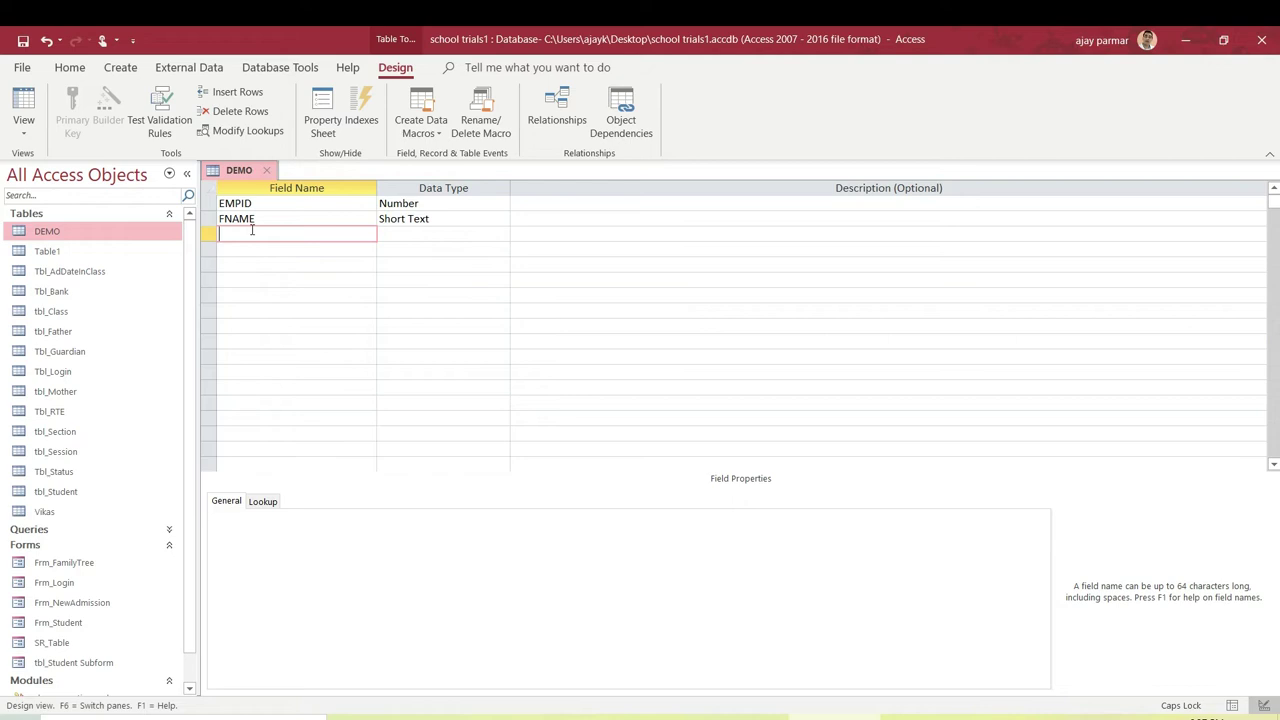
Close the DEMO table and save its design changes.
click(267, 171)
click(588, 424)
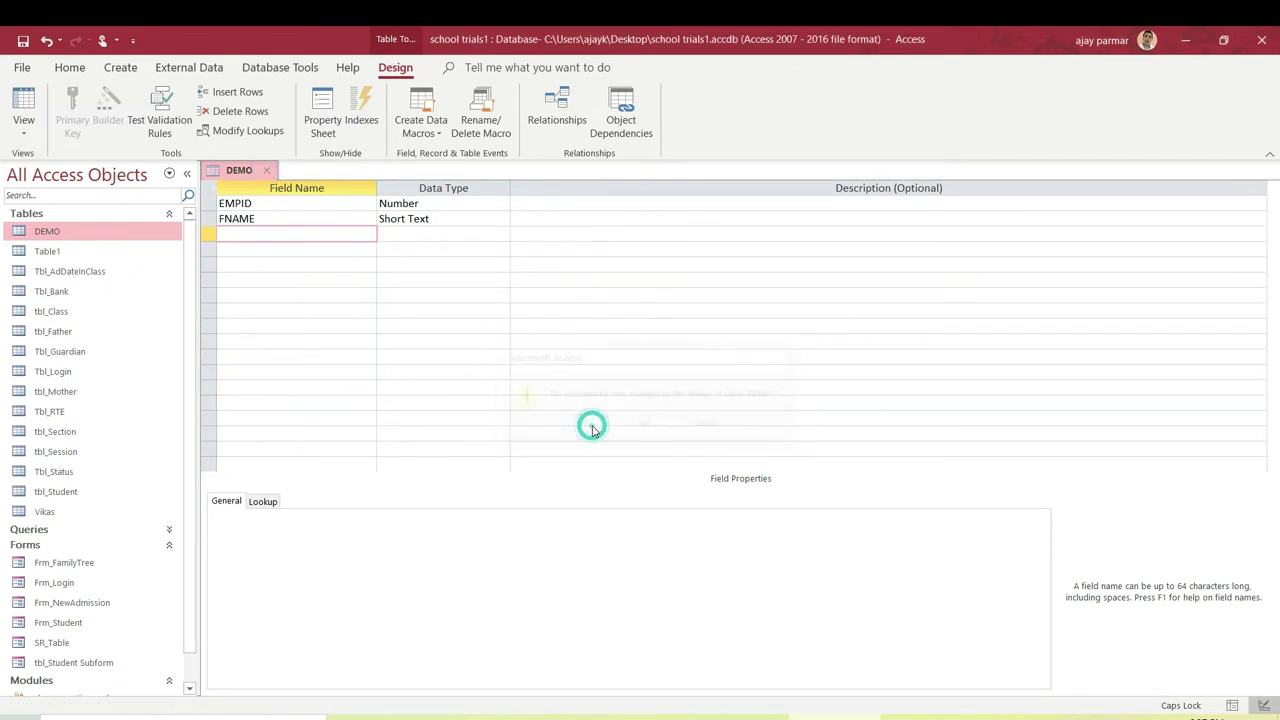
Open the DEMO table in Design View and set the EMPID field as its primary key.
right_click(115, 235)
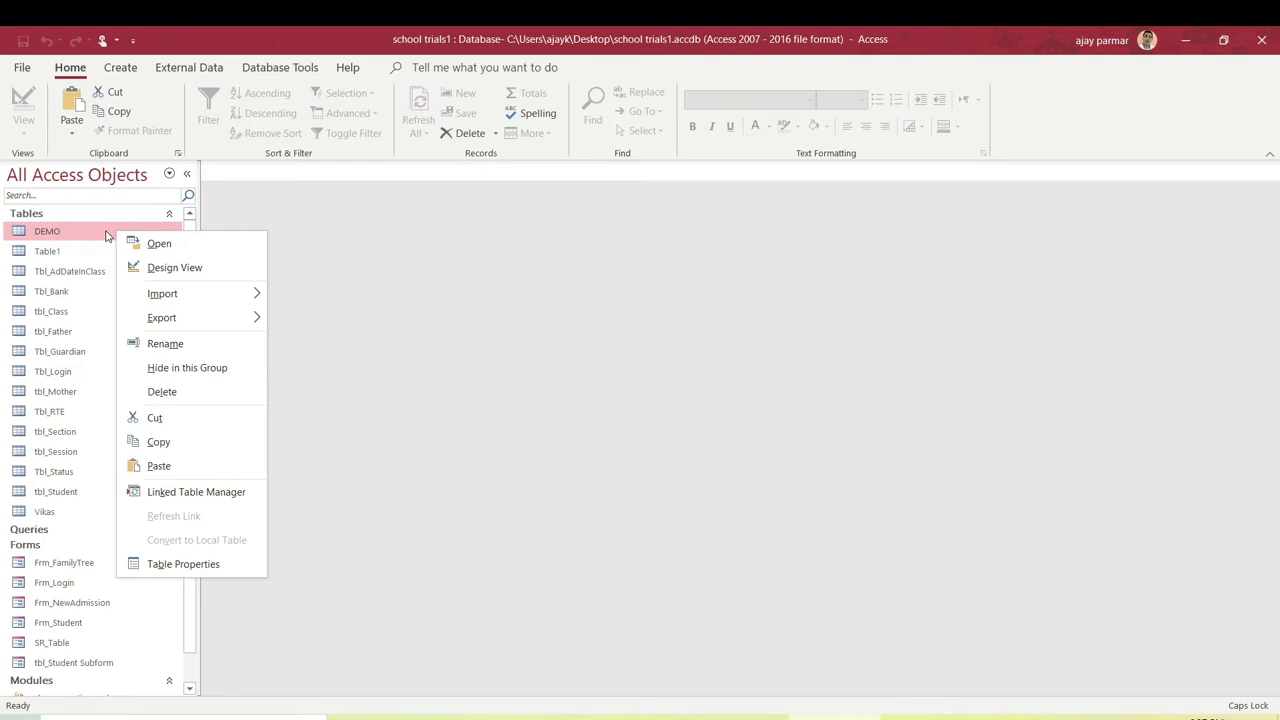
click(190, 272)
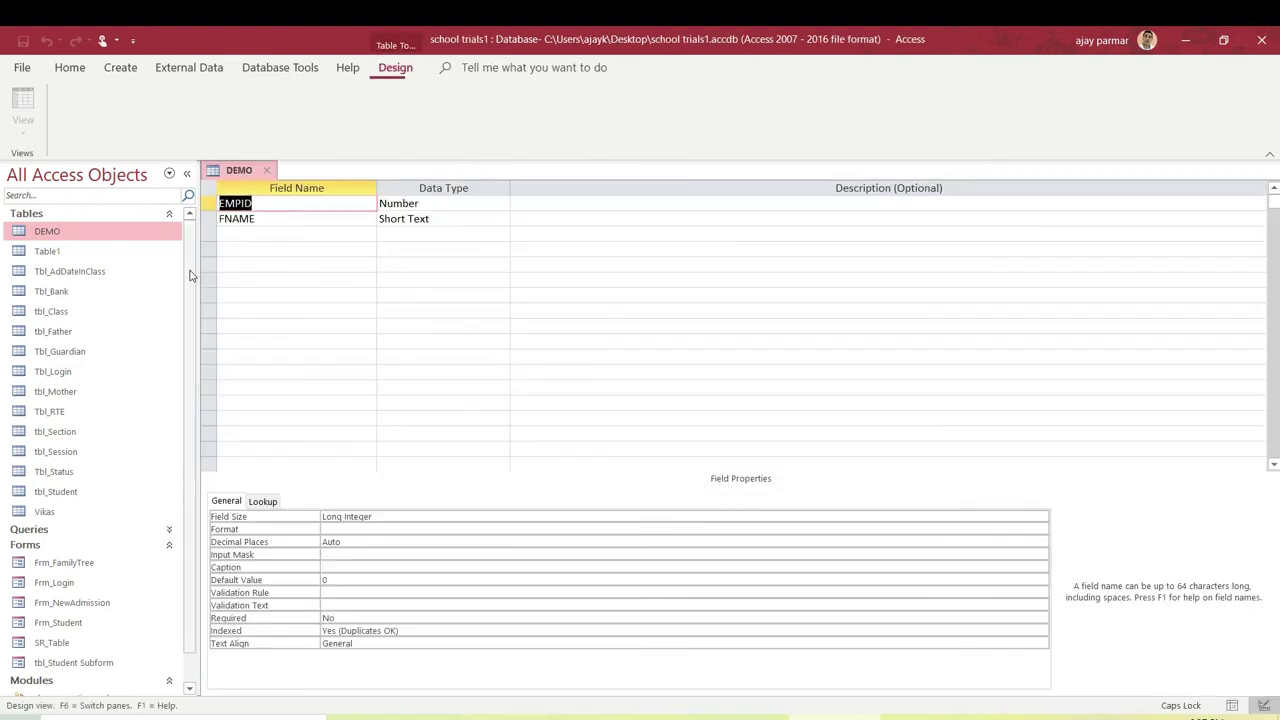
click(210, 204)
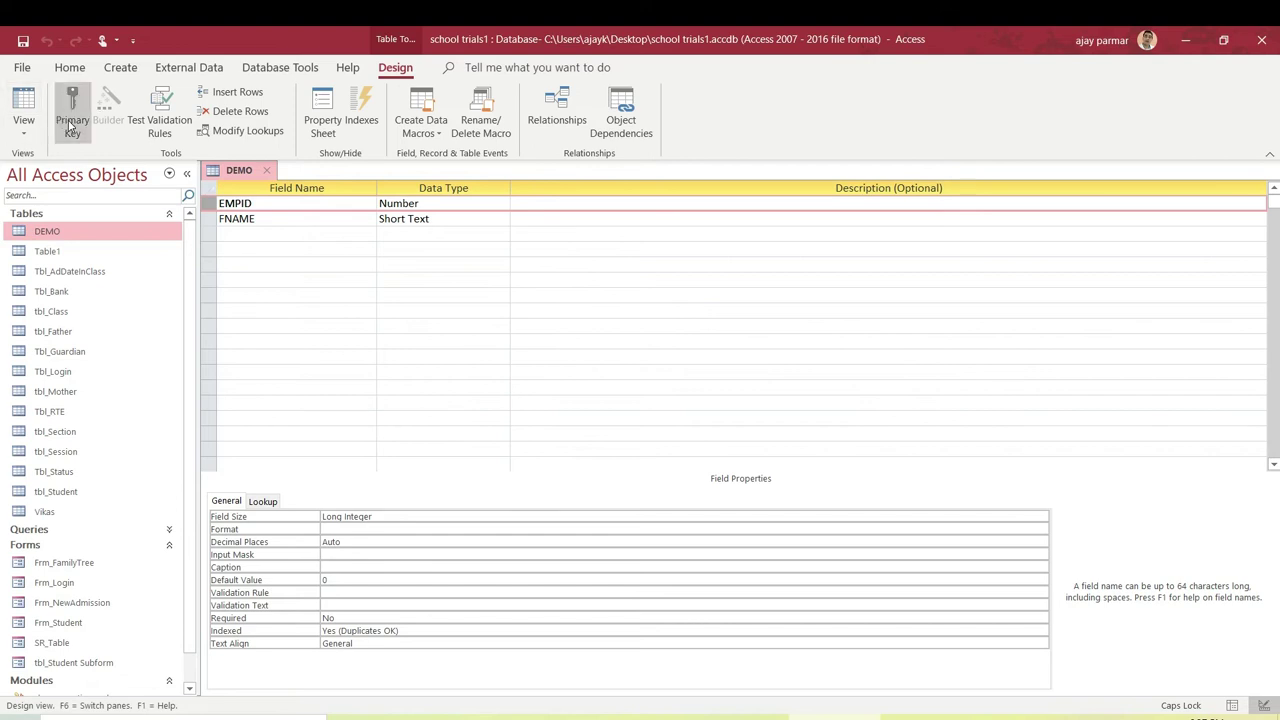
click(401, 68)
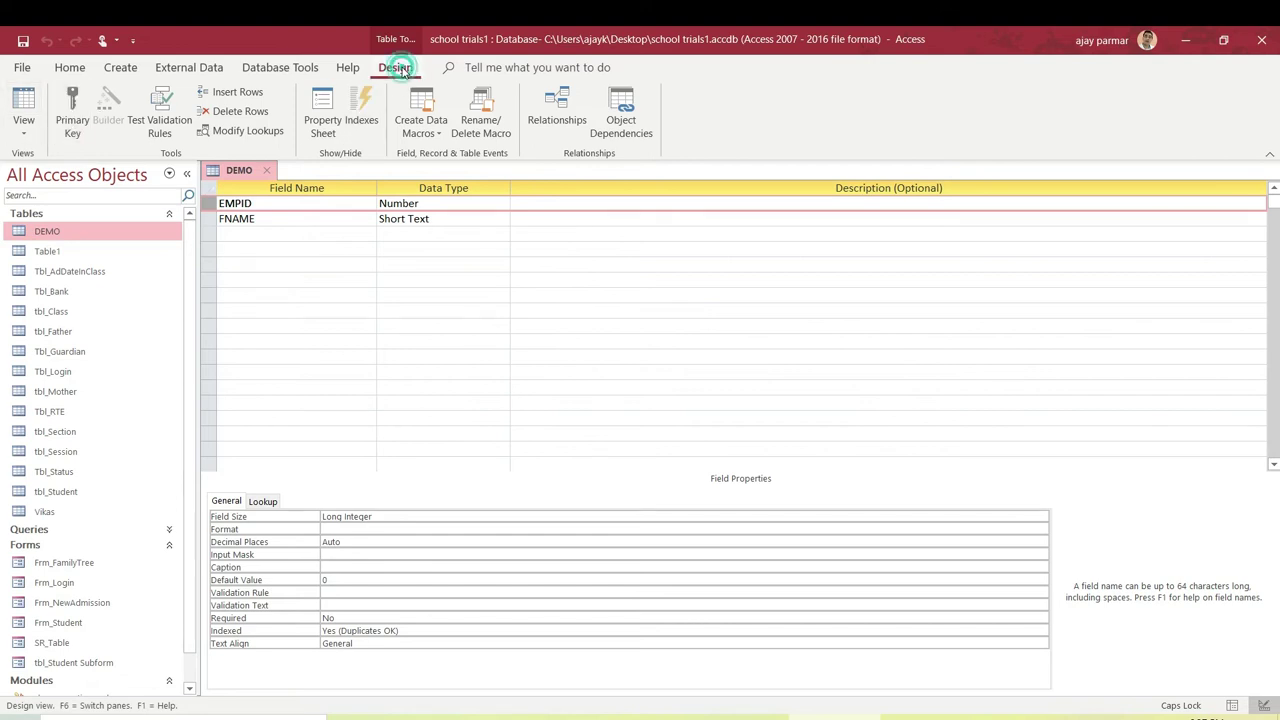
click(82, 114)
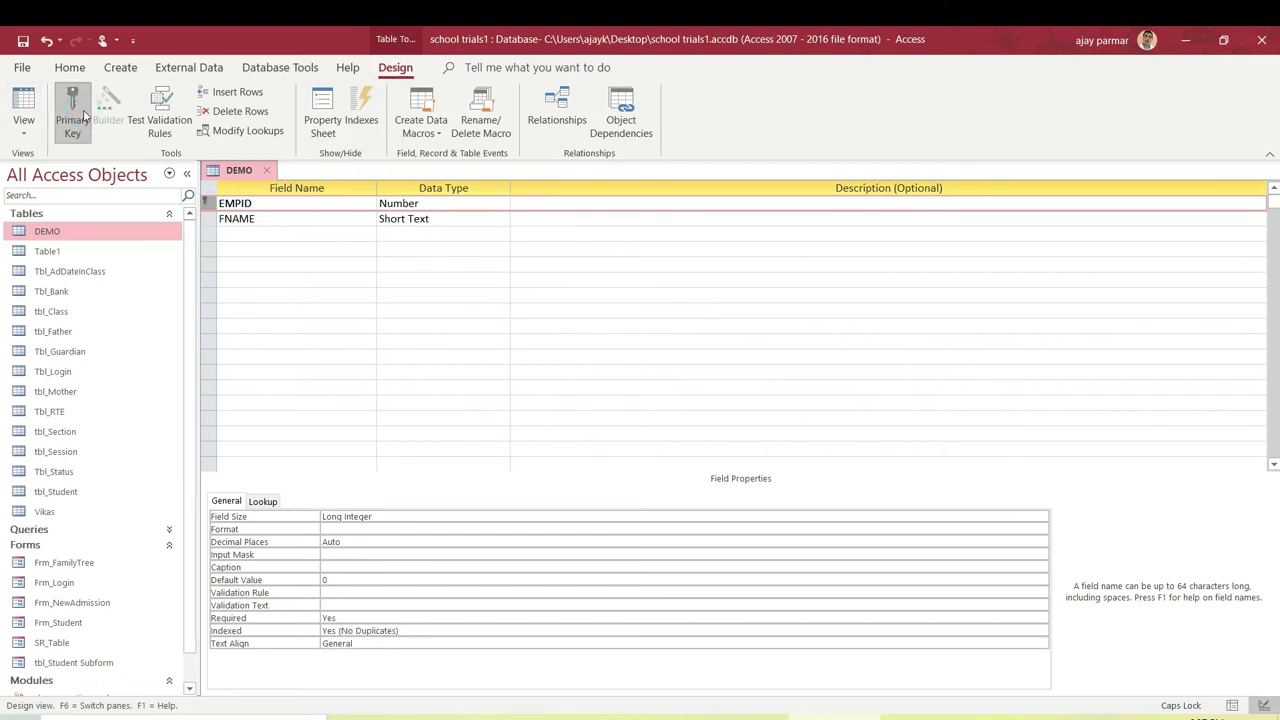
Save the DEMO table design and switch to Datasheet View.
click(256, 236)
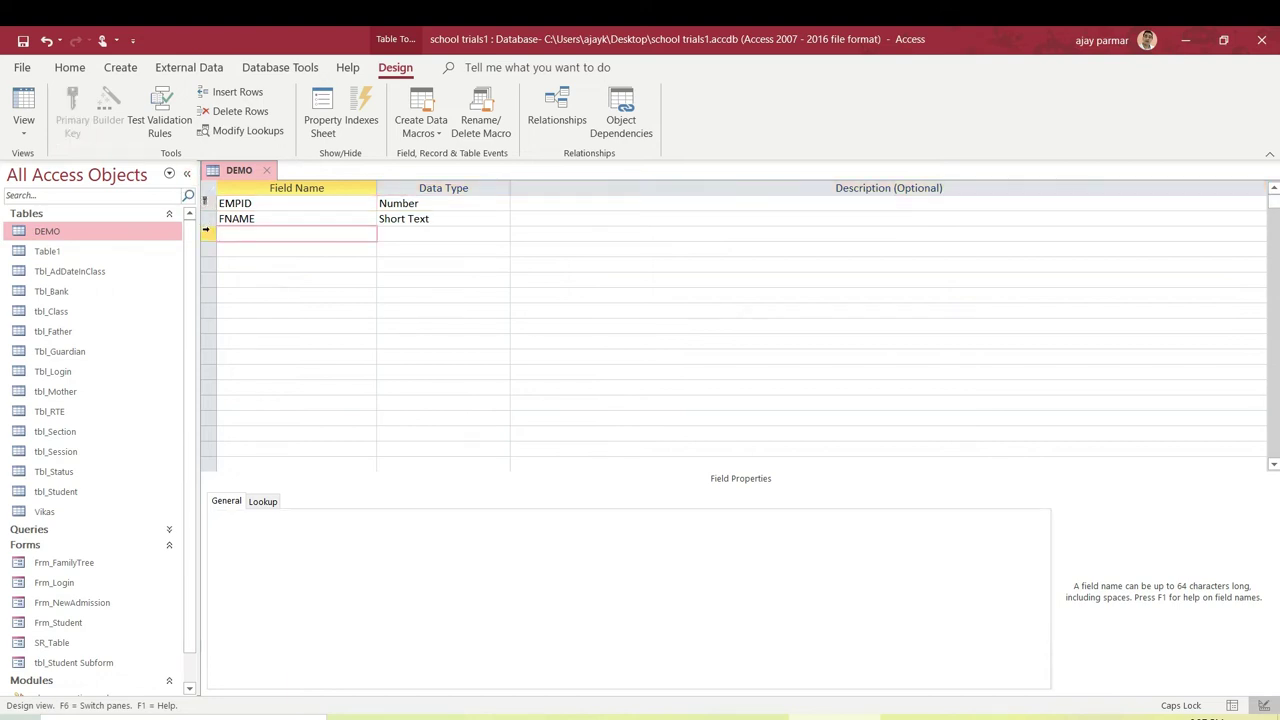
click(207, 219)
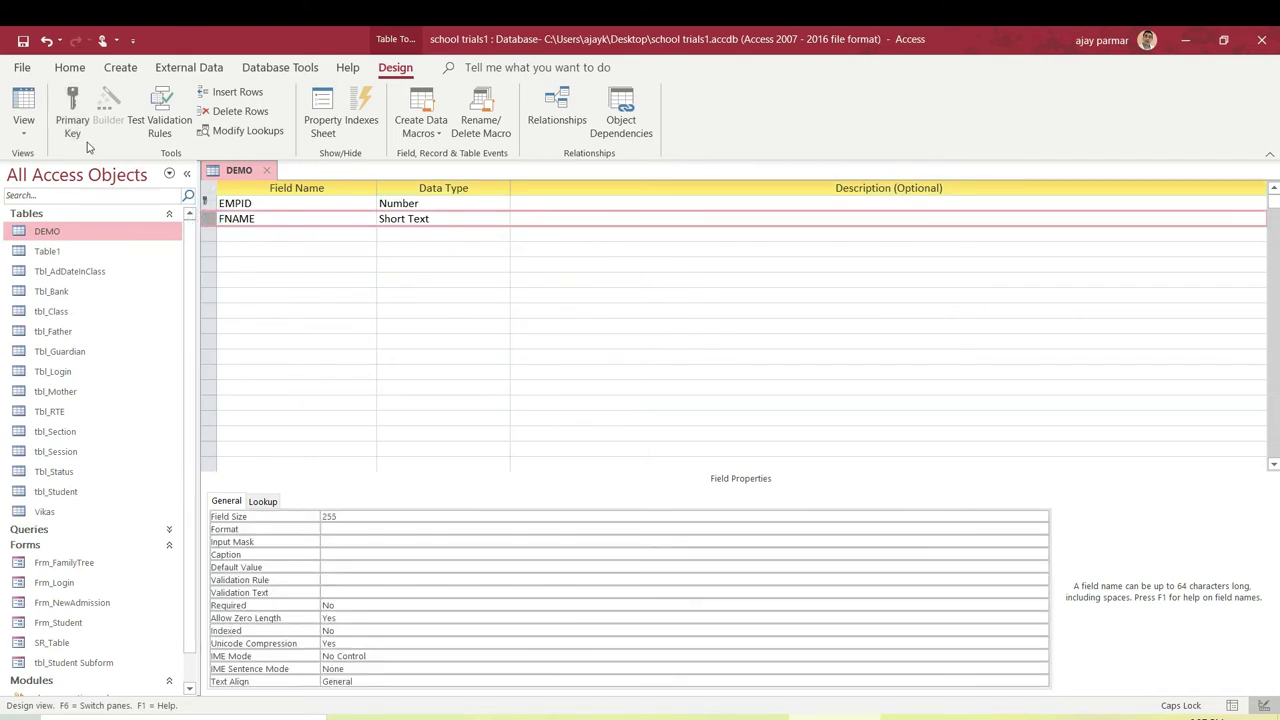
click(205, 204)
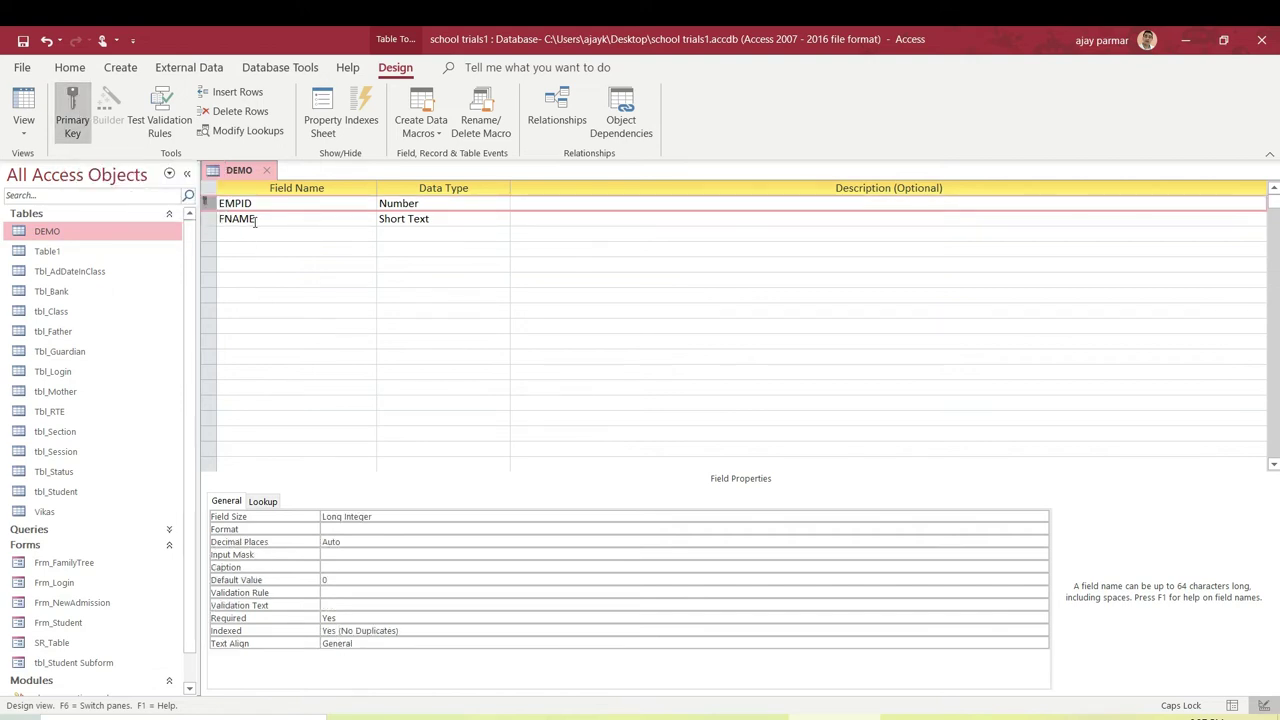
click(23, 102)
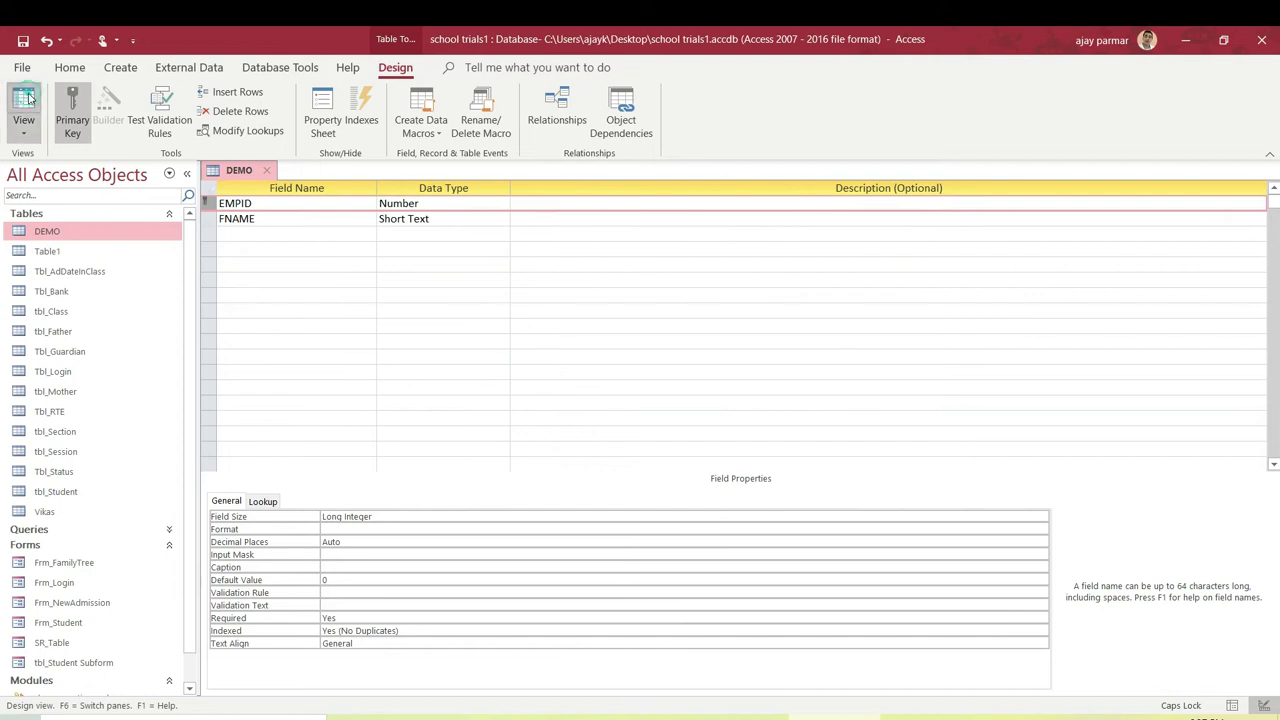
click(617, 430)
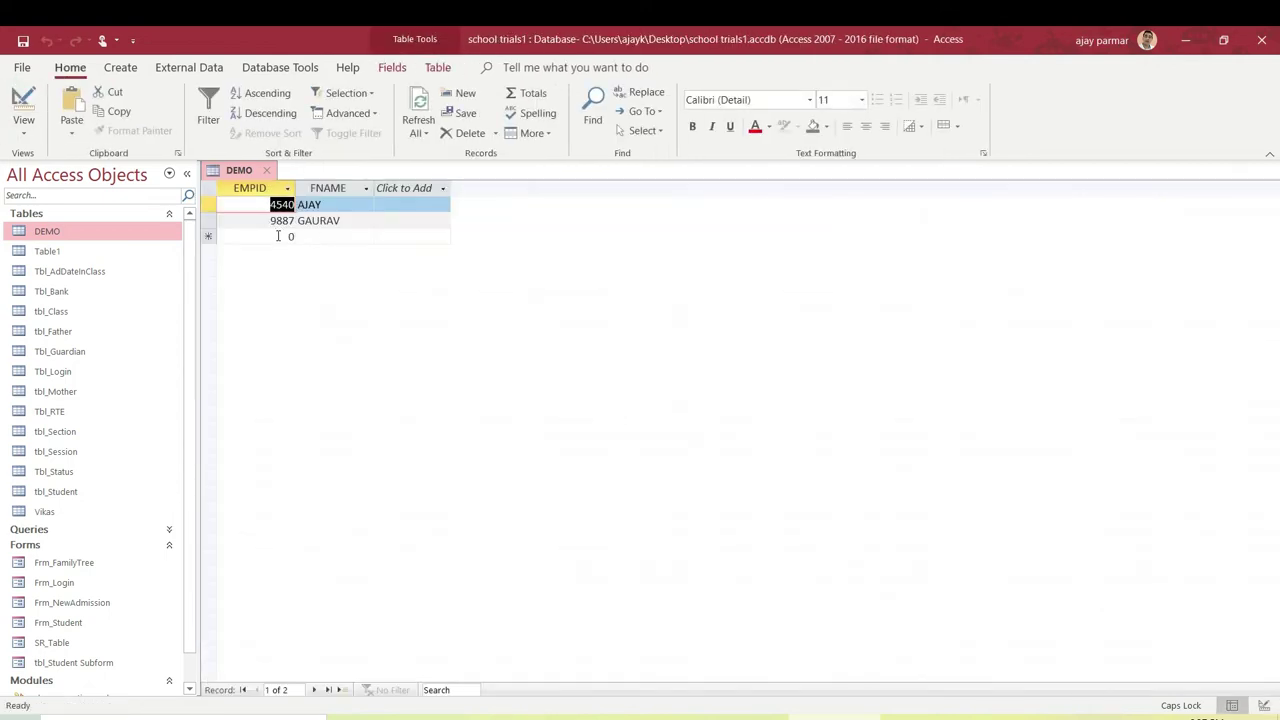
Add a record with EMPID 10 and the employee's first name in FNAME.
click(278, 236)
text(1)
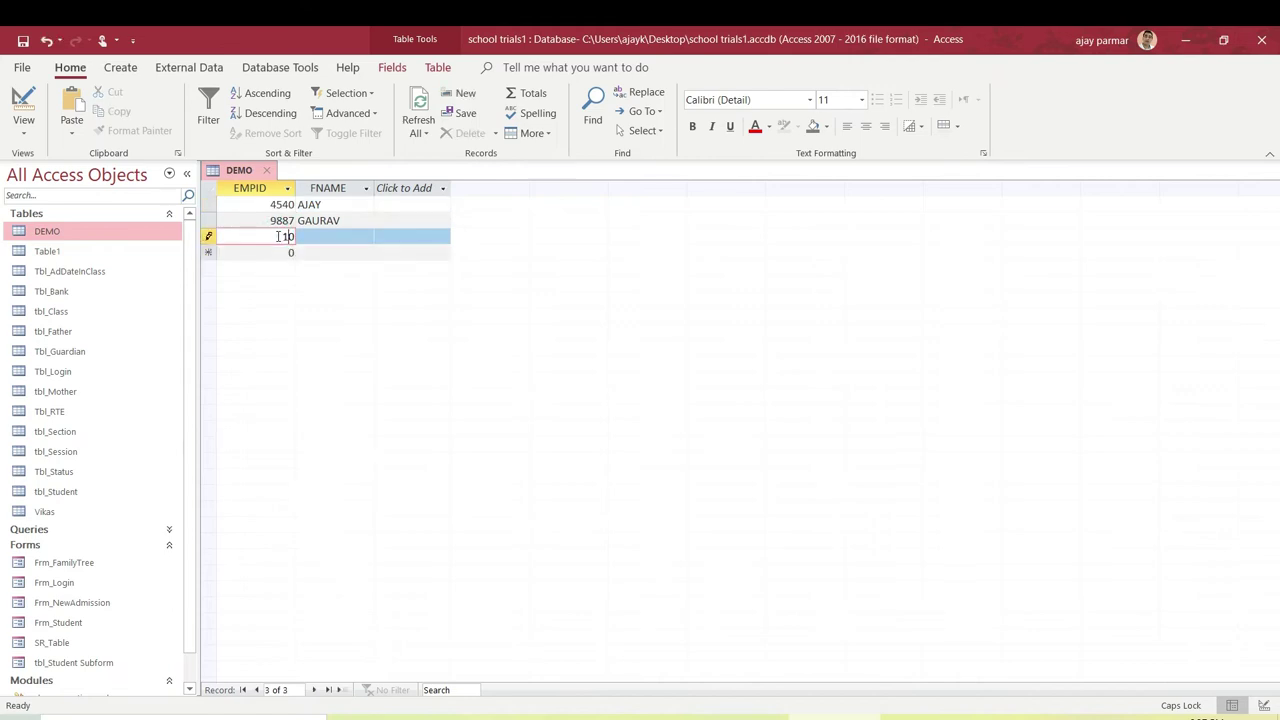
key(Tab)
text(MOHIT)
key(Tab)
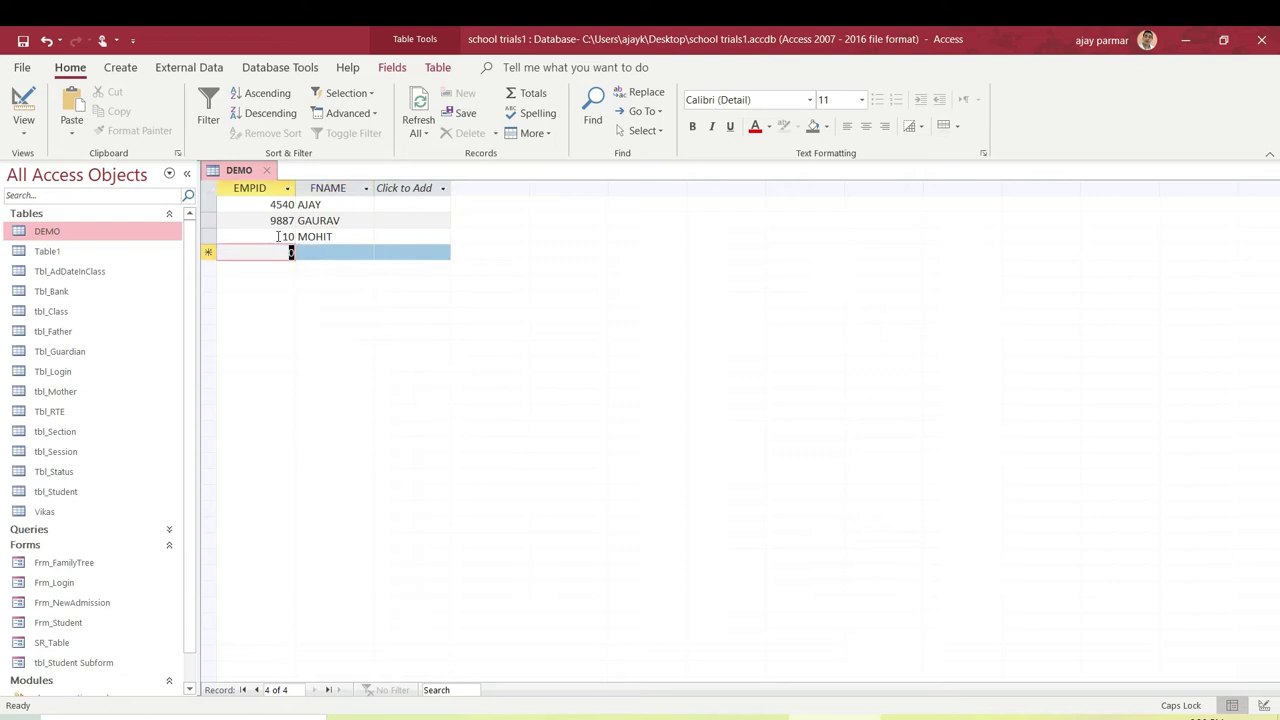
Try to add a second record with the duplicate EMPID 10 and a different first name.
text(10)
key(Tab)
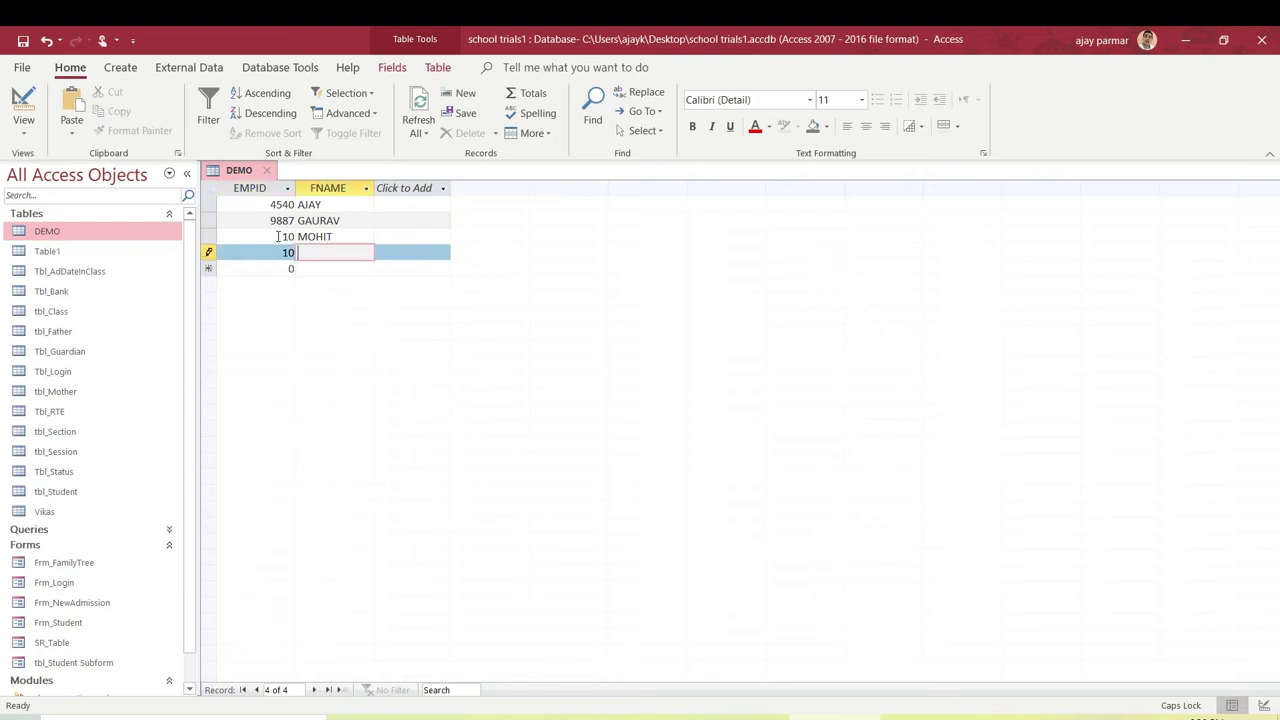
text(RONIT)
click(277, 236)
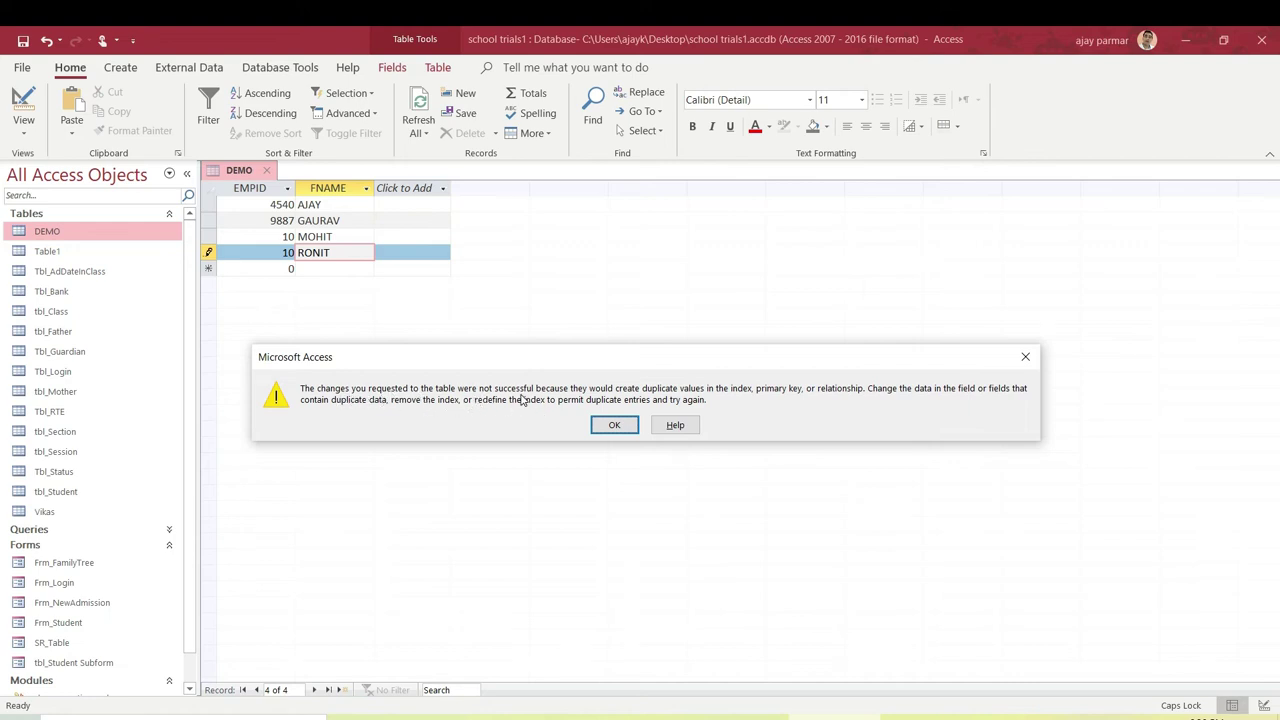
click(614, 425)
key(Escape)
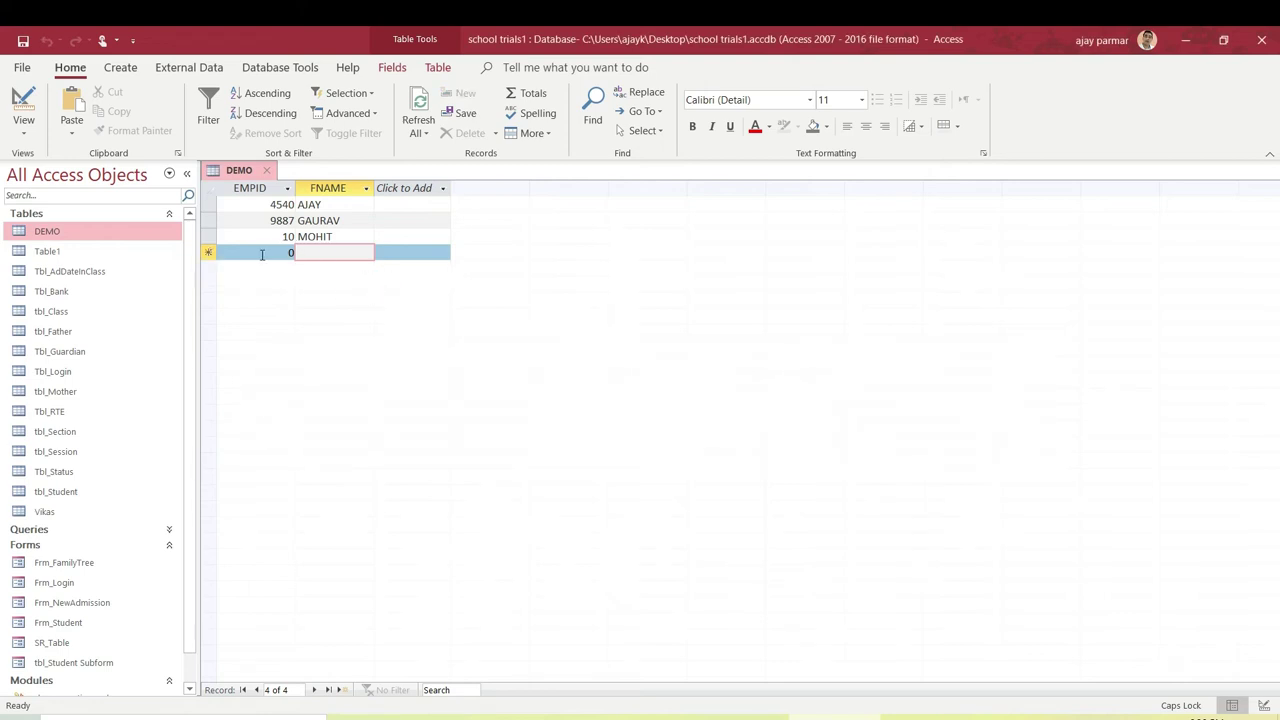
Add a DEPT field with the Short Text data type to the DEMO table in Design View.
click(254, 188)
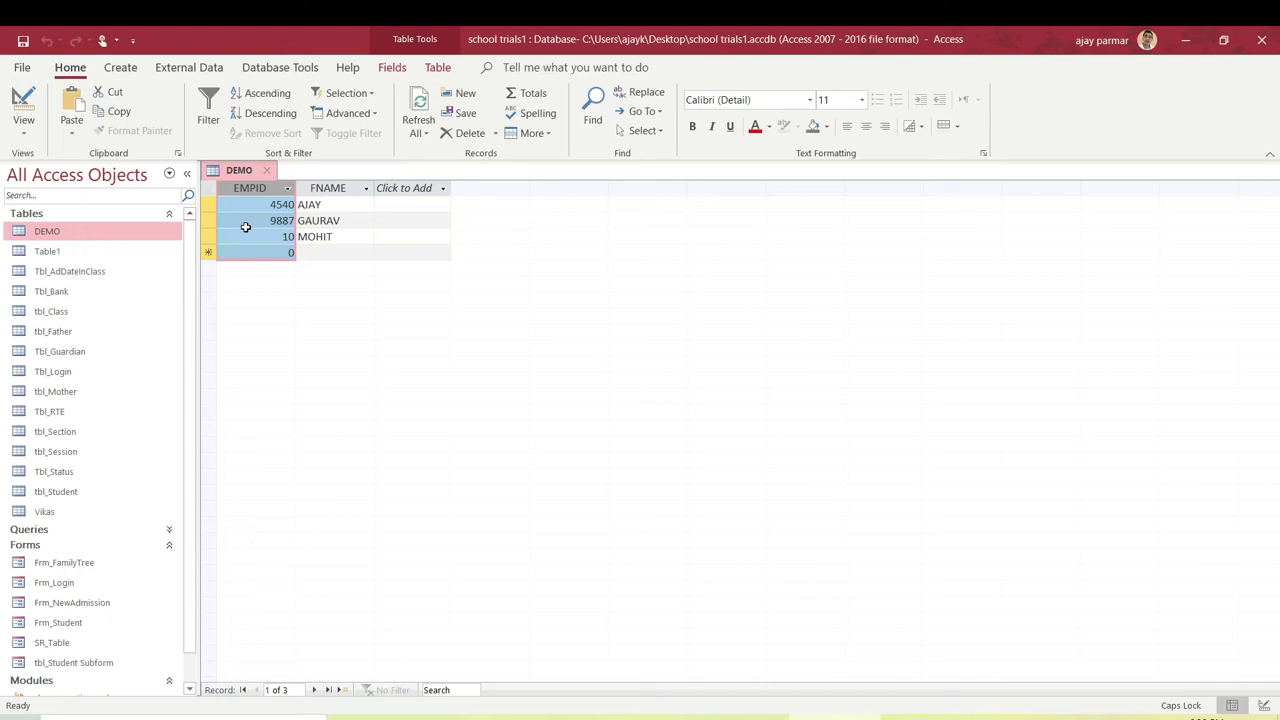
right_click(240, 172)
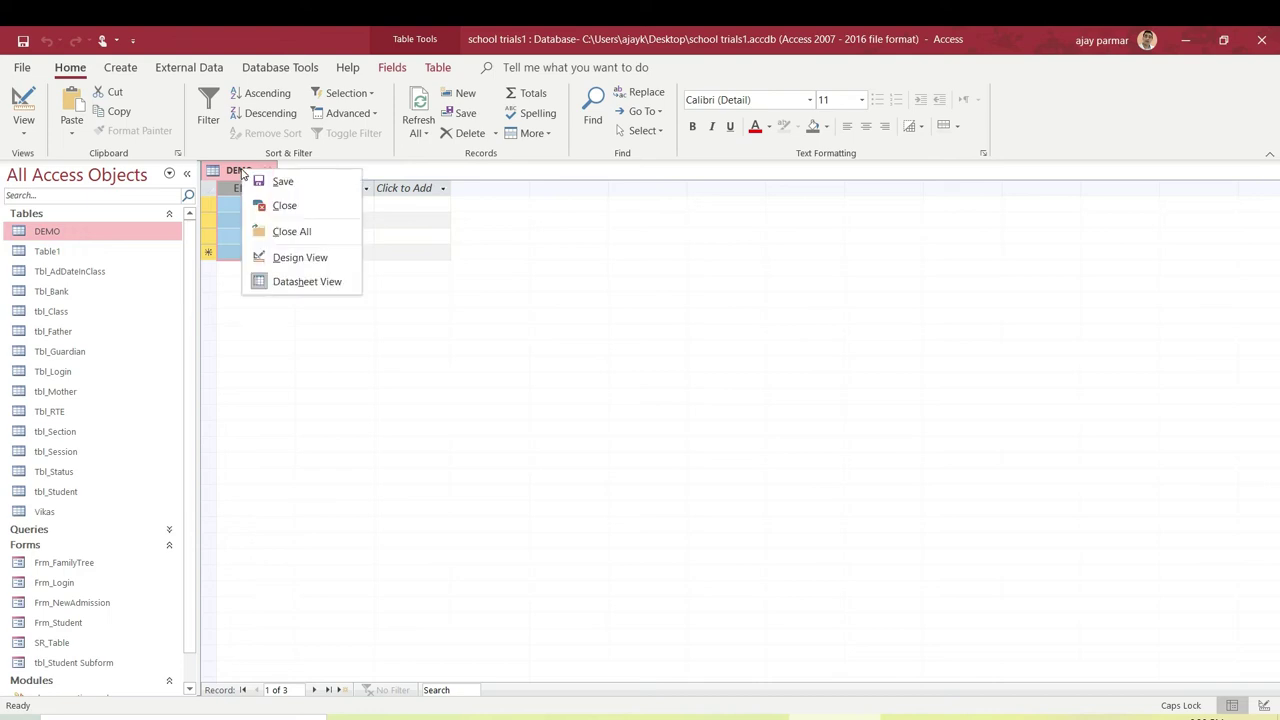
click(317, 253)
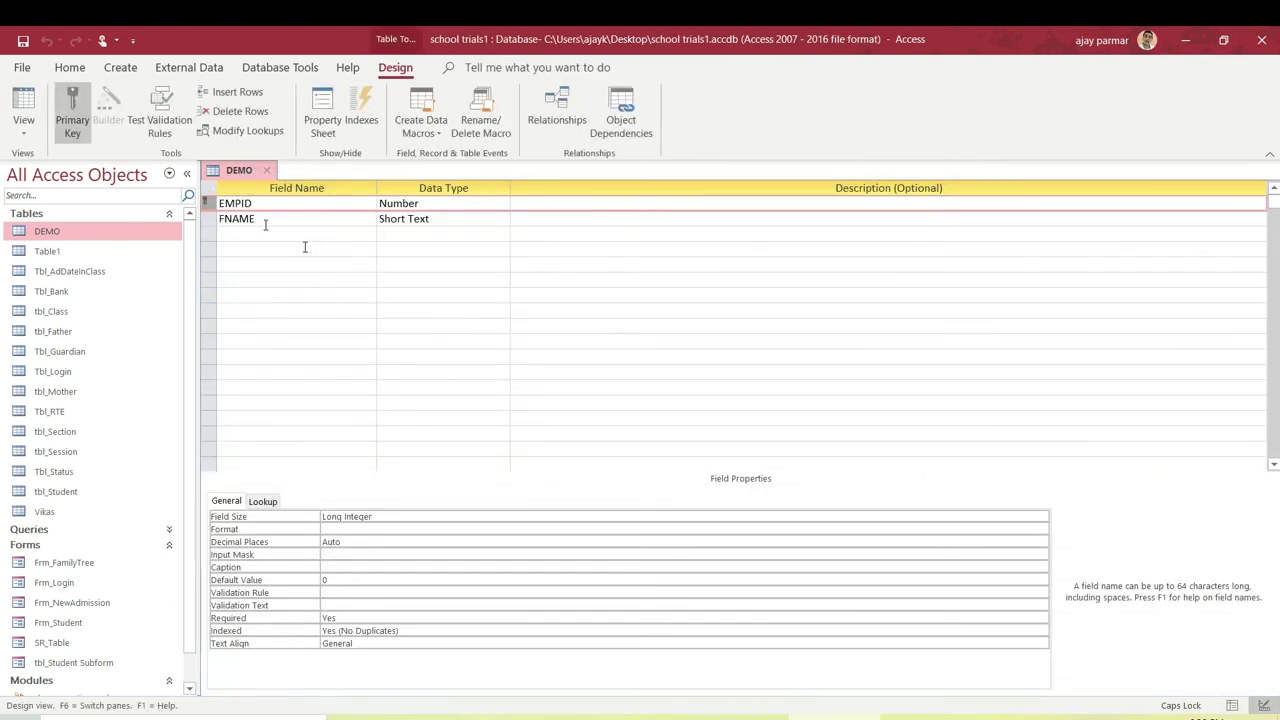
click(210, 218)
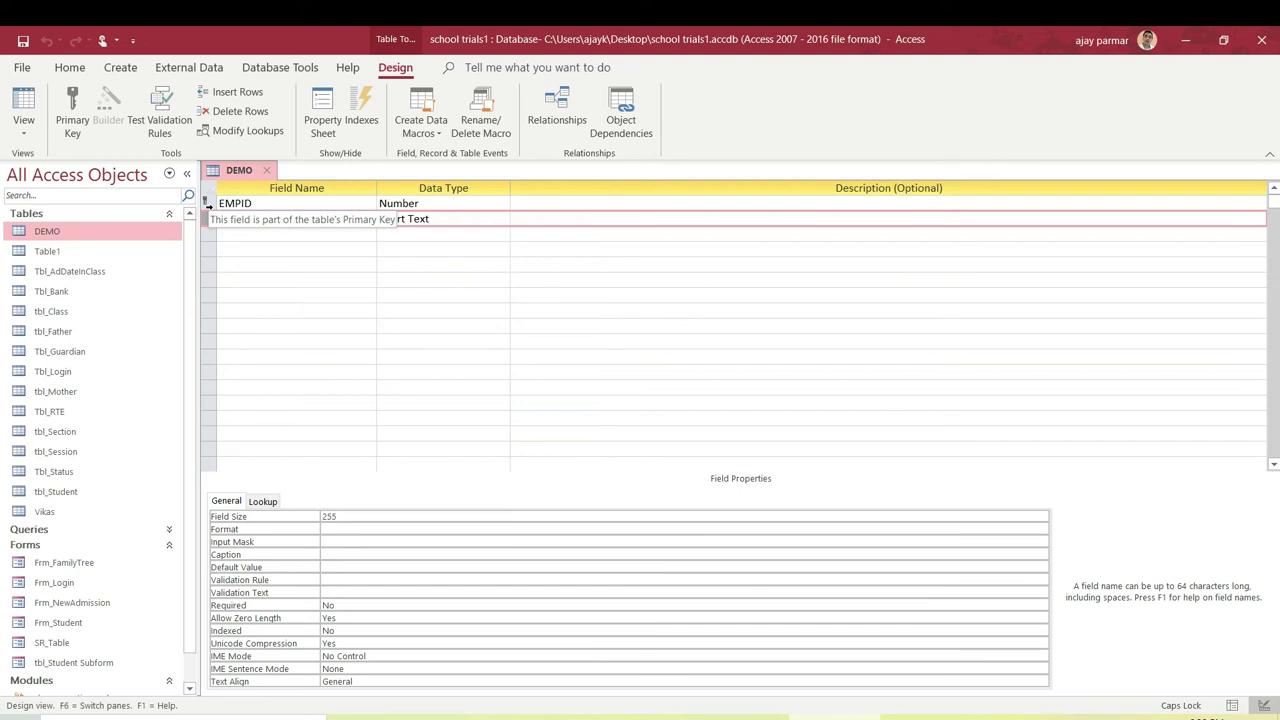
click(257, 240)
text(DE)
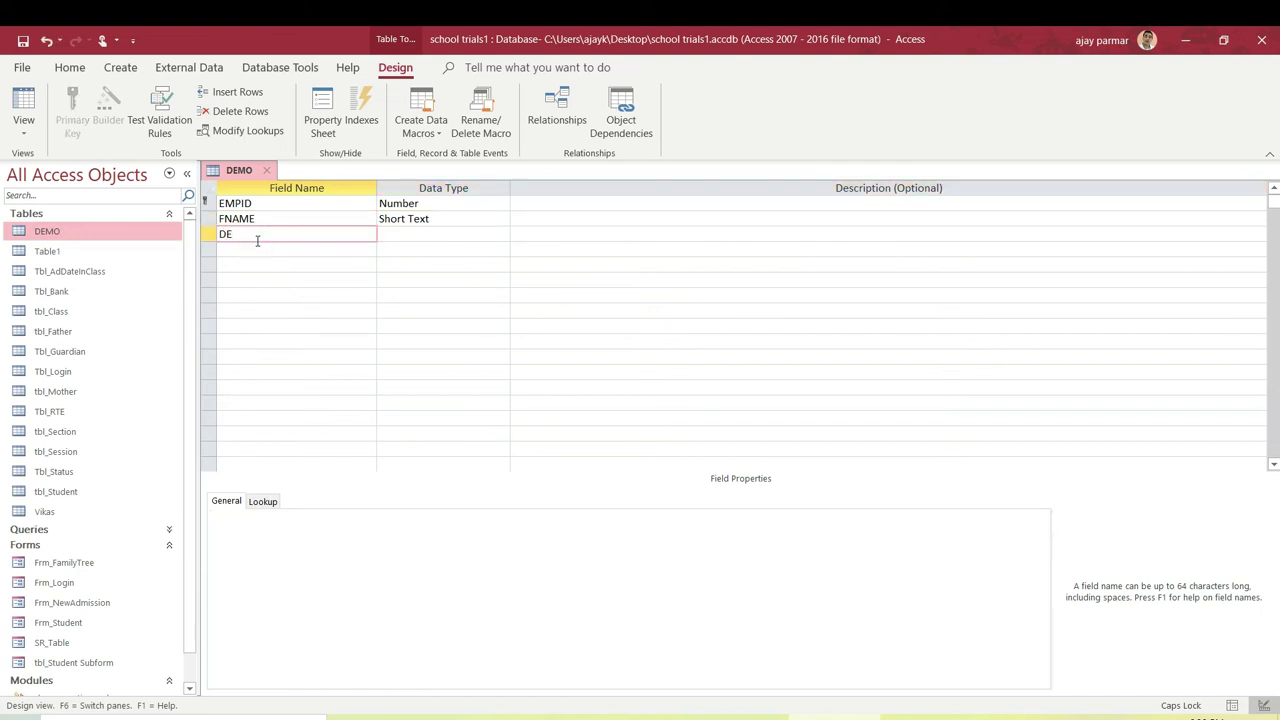
text(PT)
key(Tab)
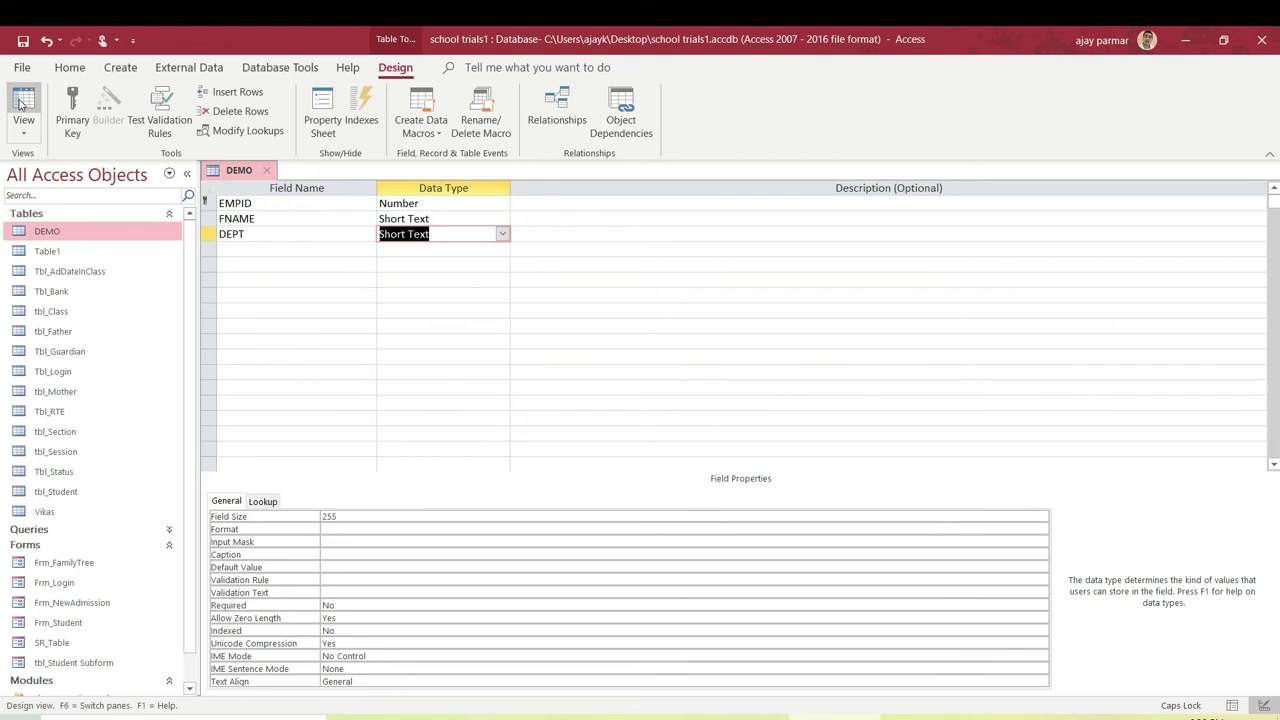
Save the table and fill DEPT in Datasheet View with MIS, VBA and OPS for the three records in order.
click(22, 104)
click(608, 431)
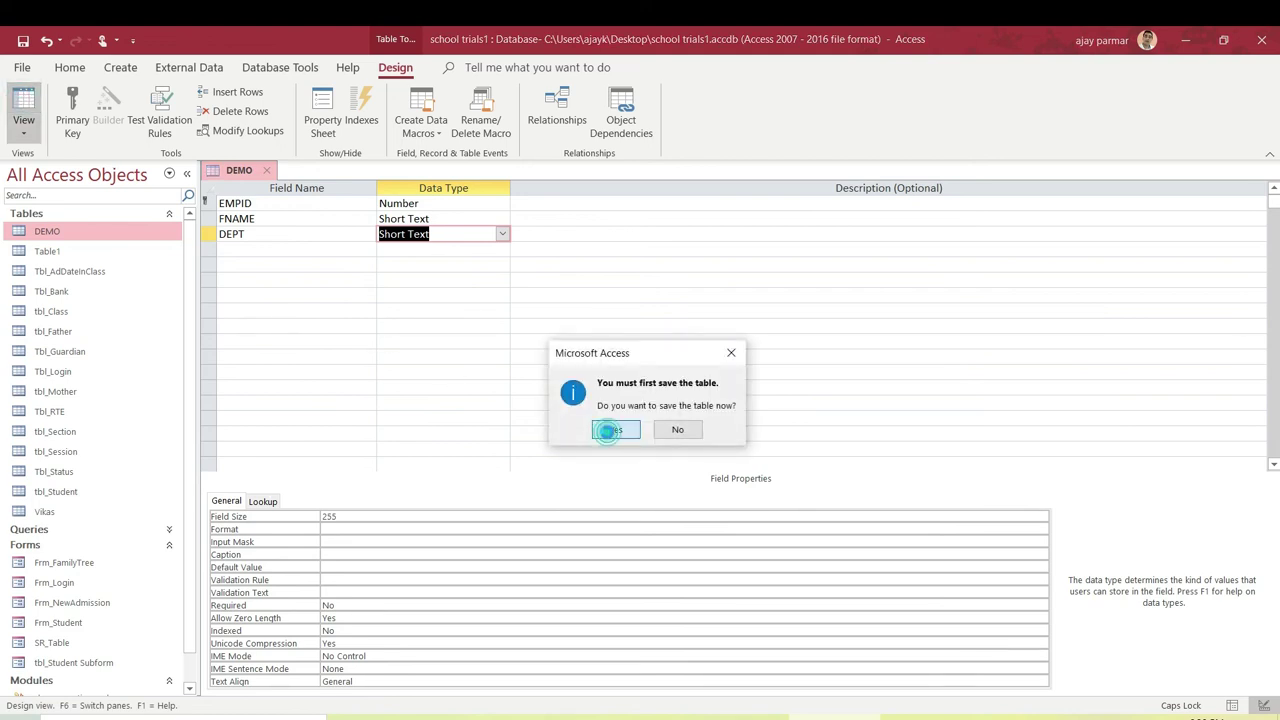
click(409, 203)
text(MIS)
key(Down)
text(VBA)
key(Down)
text(OP)
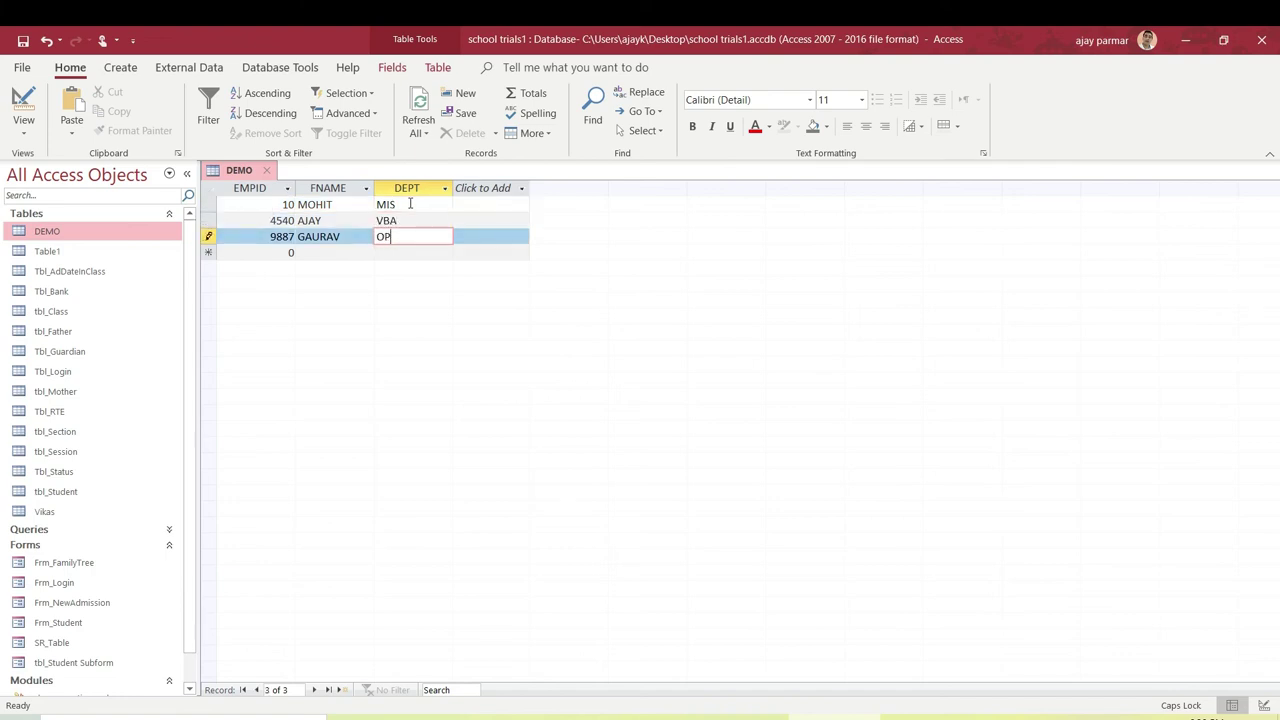
text(S)
key(Down)
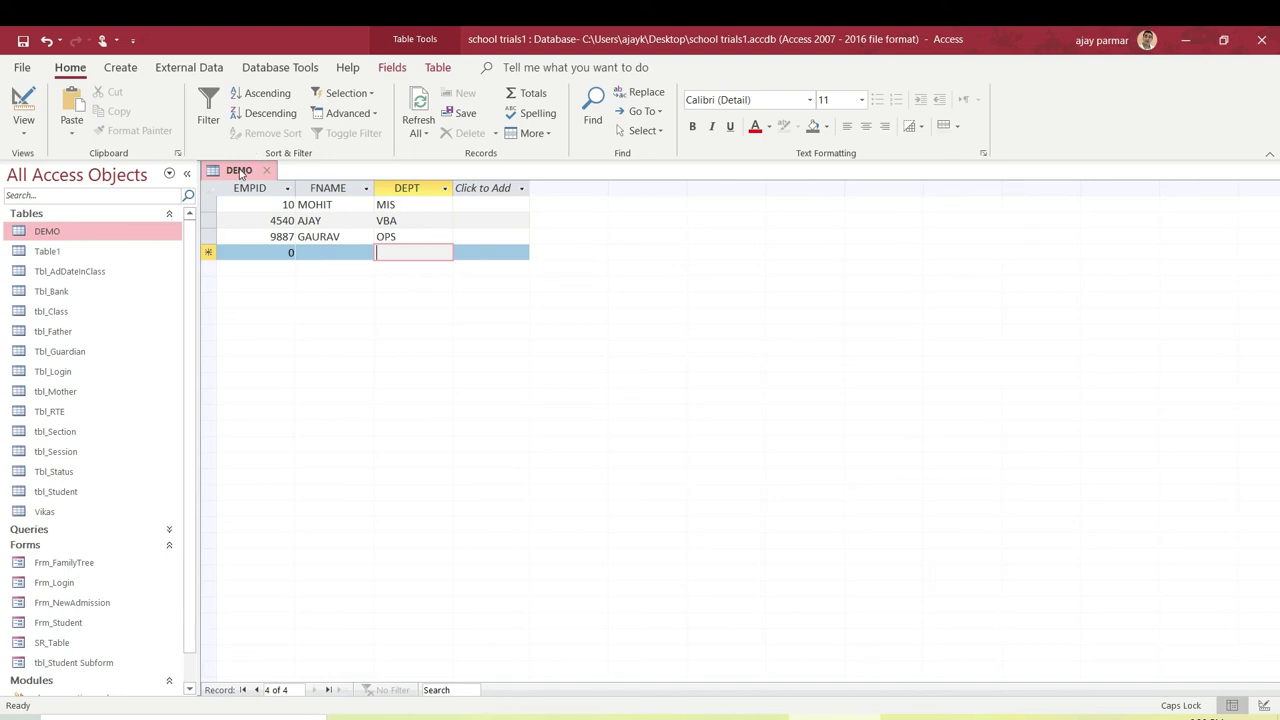
Try to enter the duplicate EMPID 10 in the new record with the remaining fields blank.
click(287, 252)
text(10)
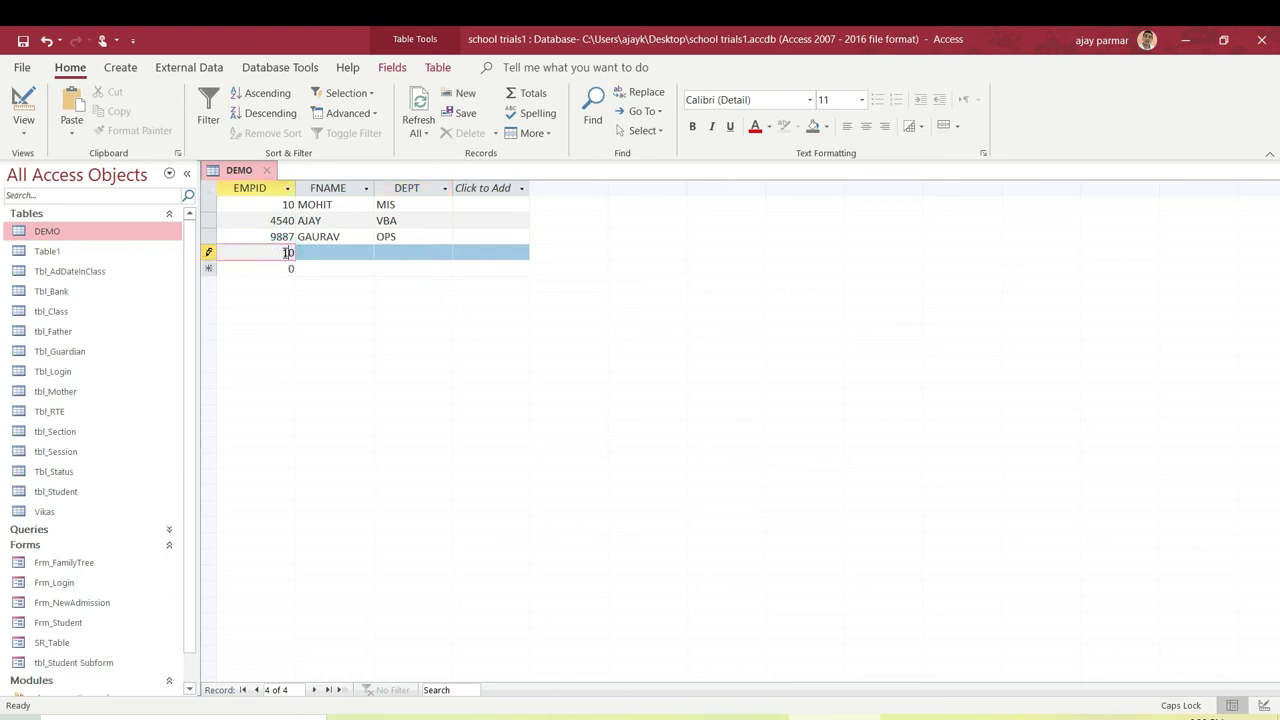
click(342, 262)
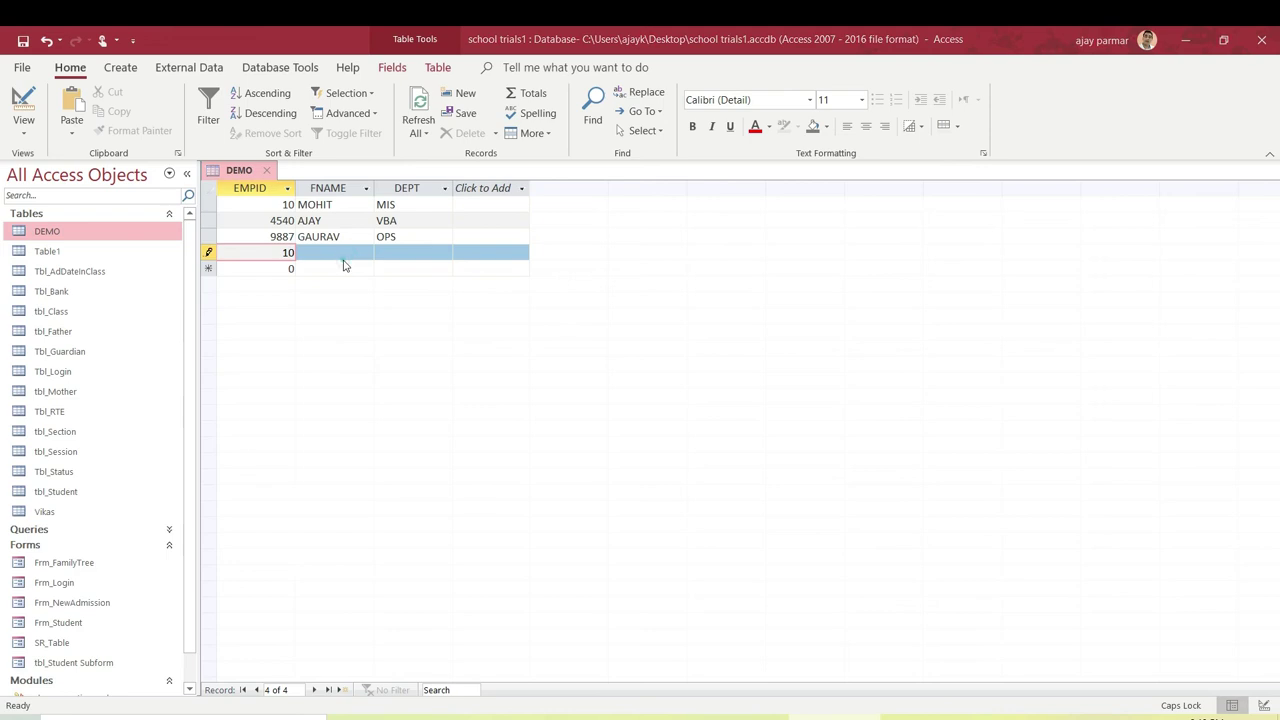
click(614, 427)
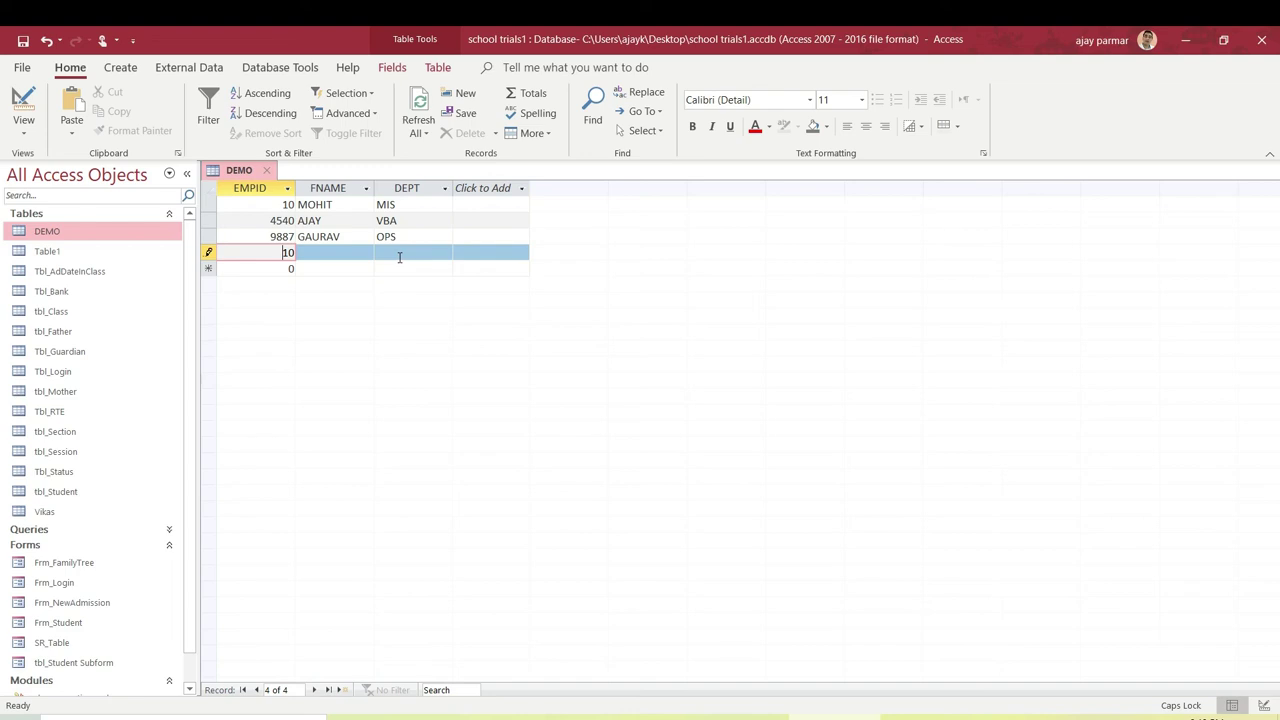
key(Escape)
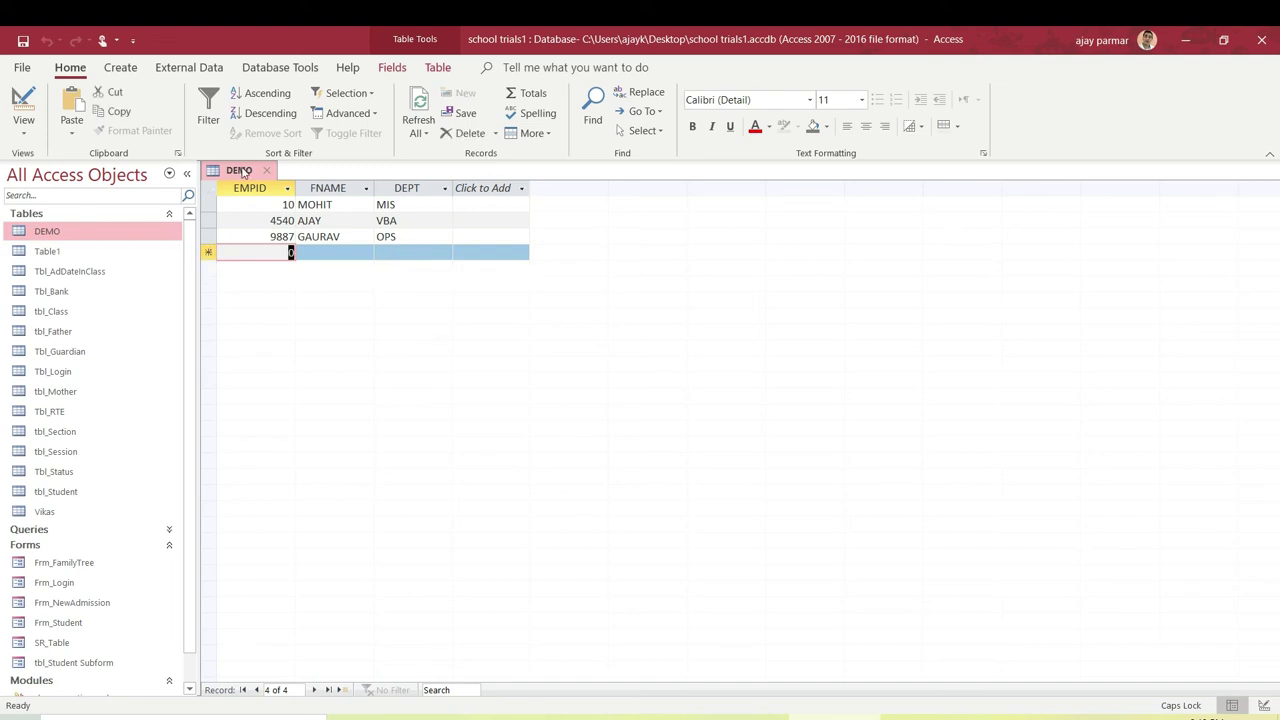
Return the DEMO table to Design View and remove the primary key from EMPID.
right_click(241, 171)
click(303, 258)
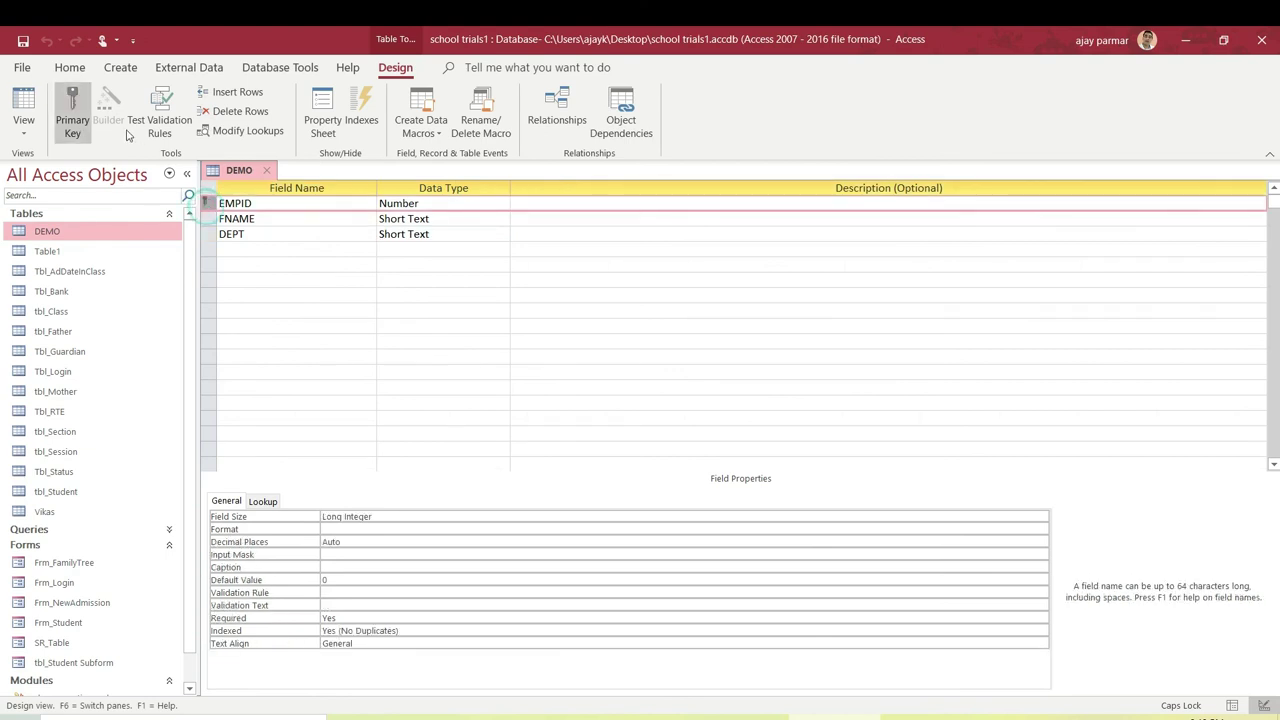
click(72, 115)
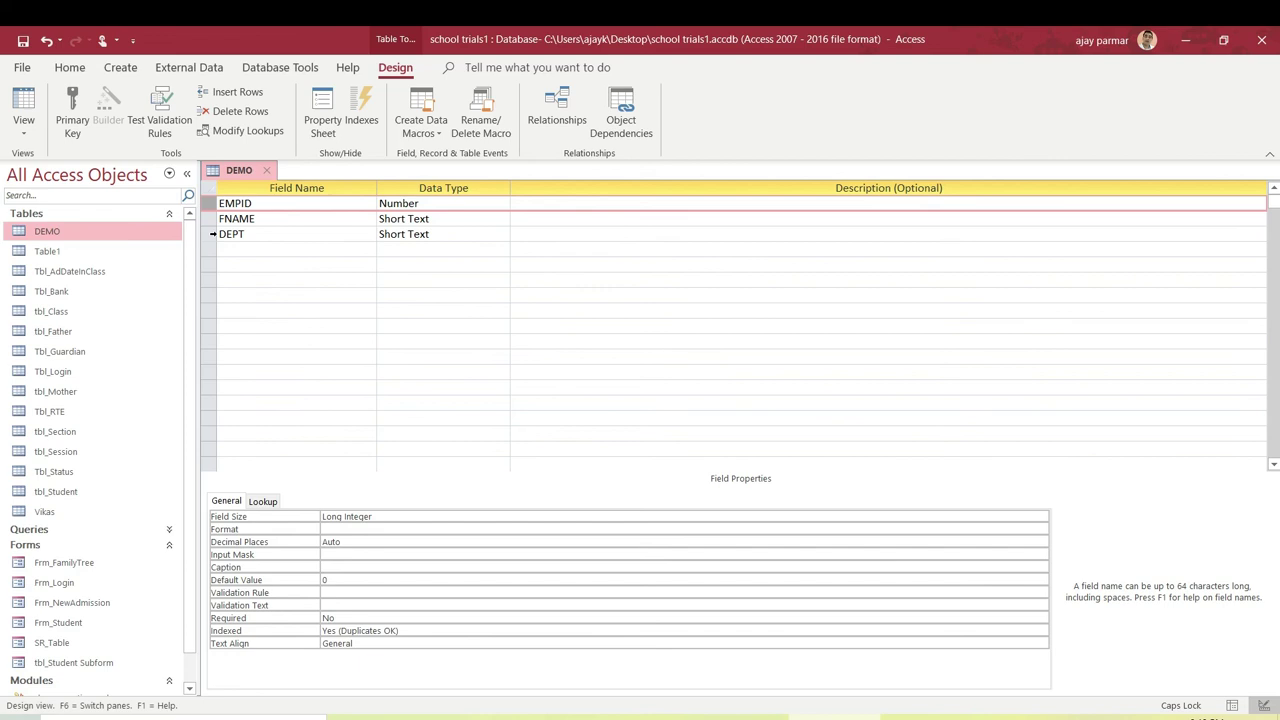
Set EMPID and DEPT together as the composite primary key and save the table.
click(209, 234)
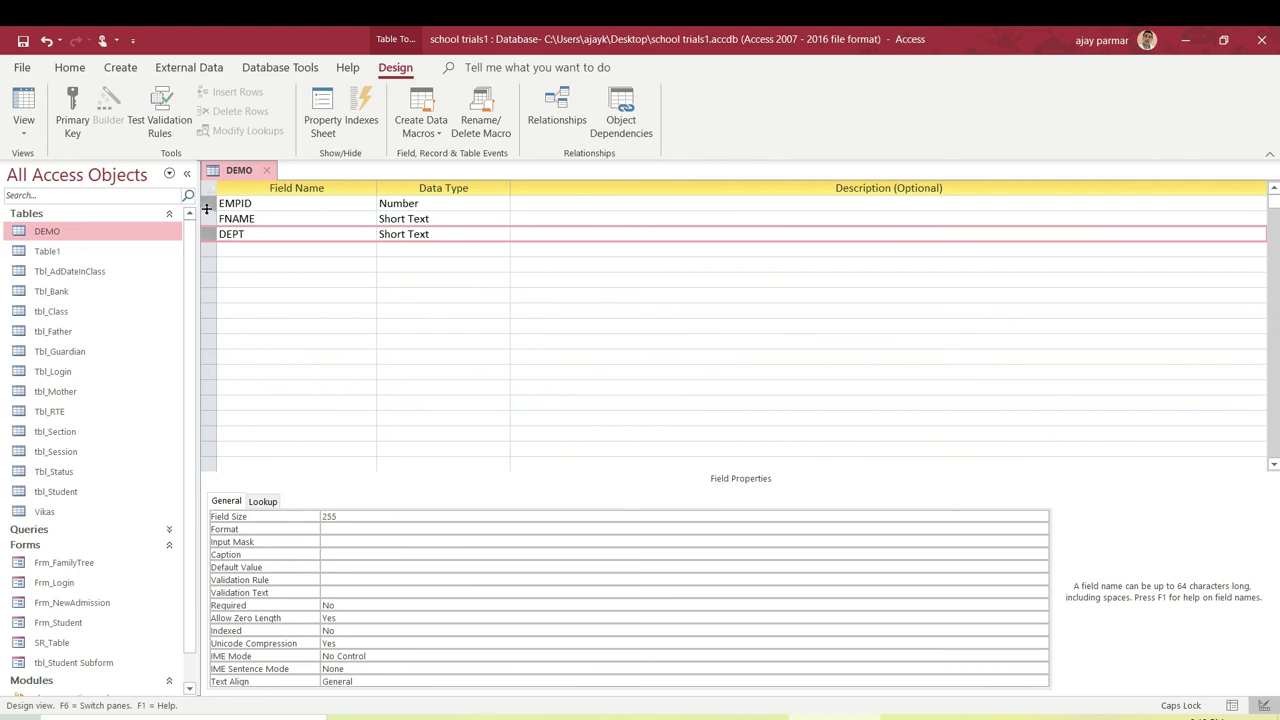
click(72, 118)
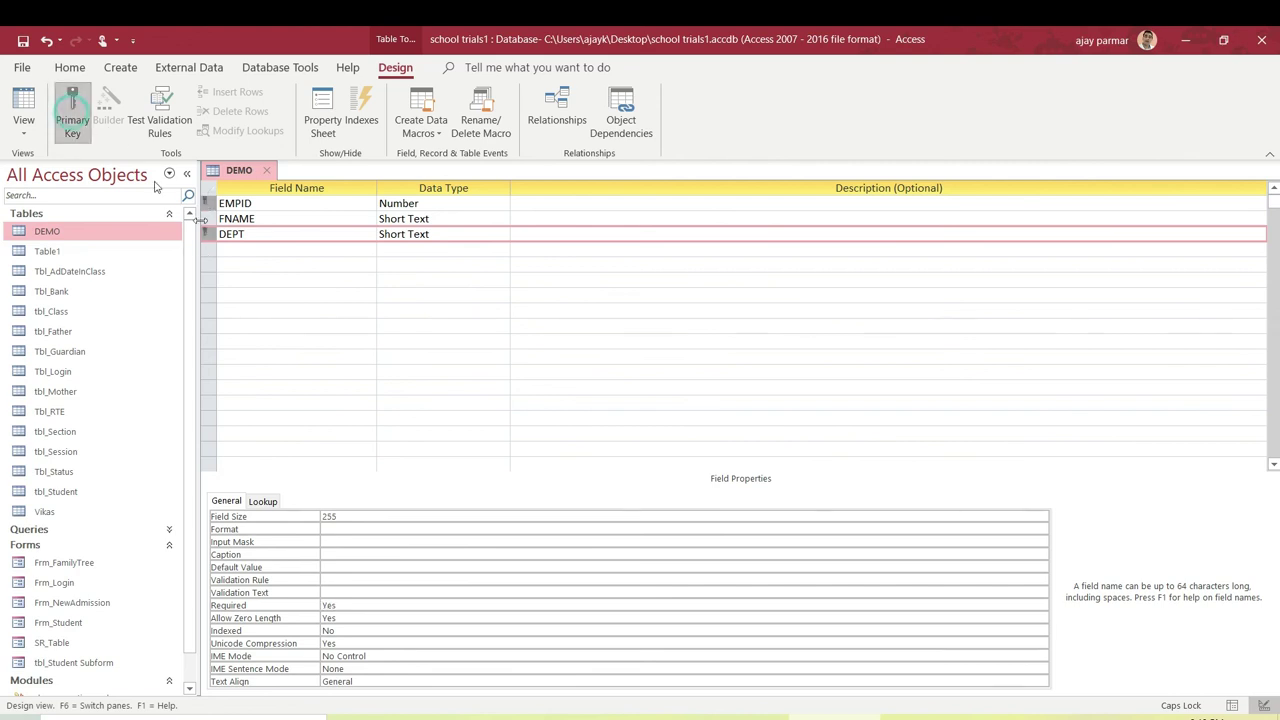
click(271, 264)
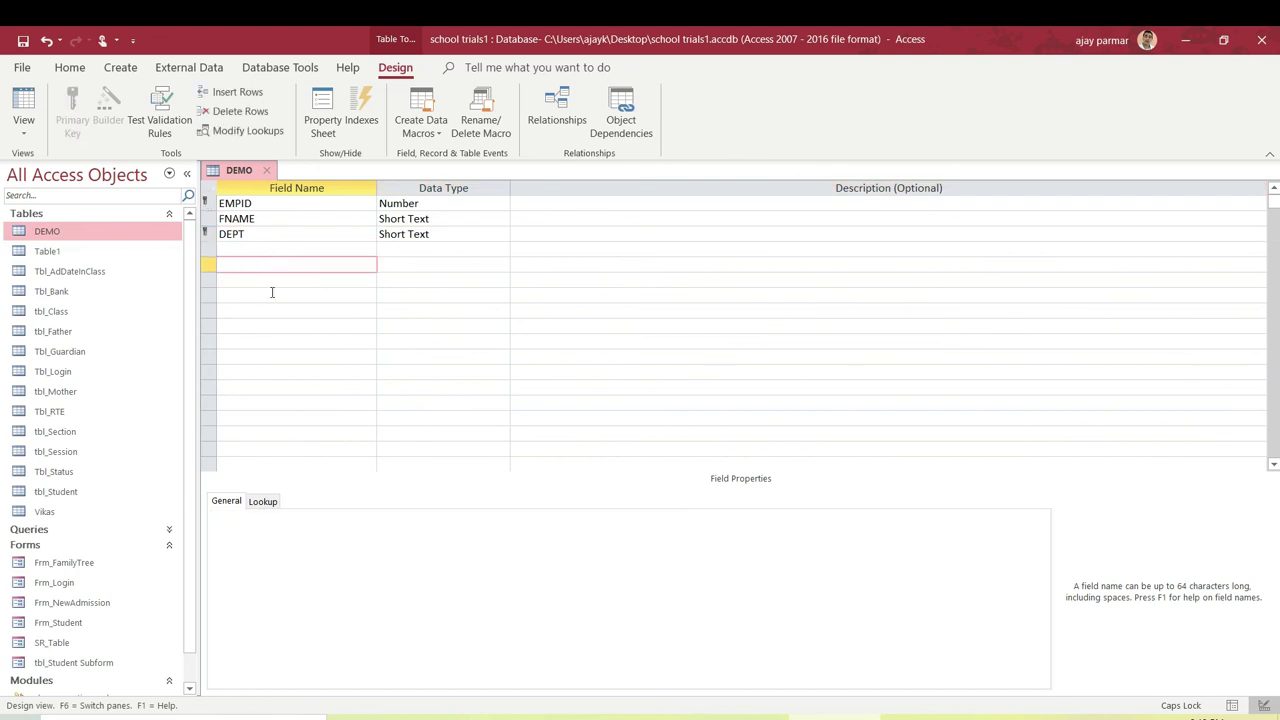
right_click(239, 171)
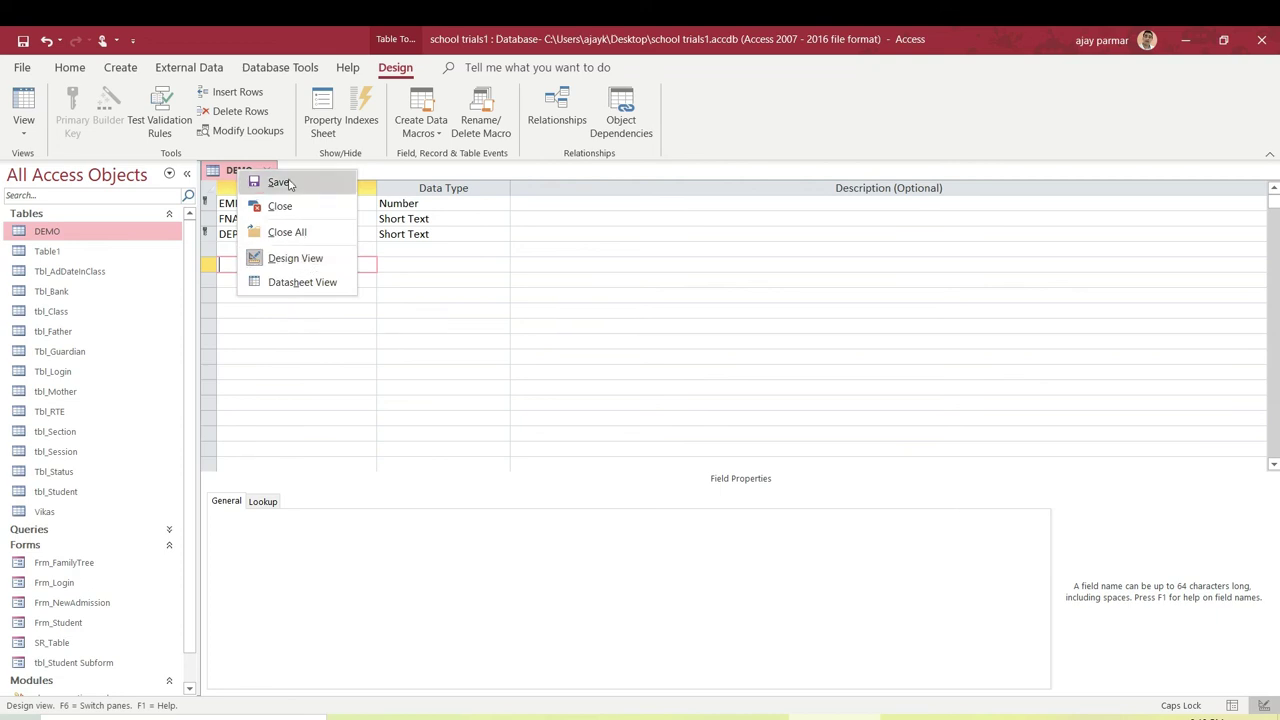
click(278, 183)
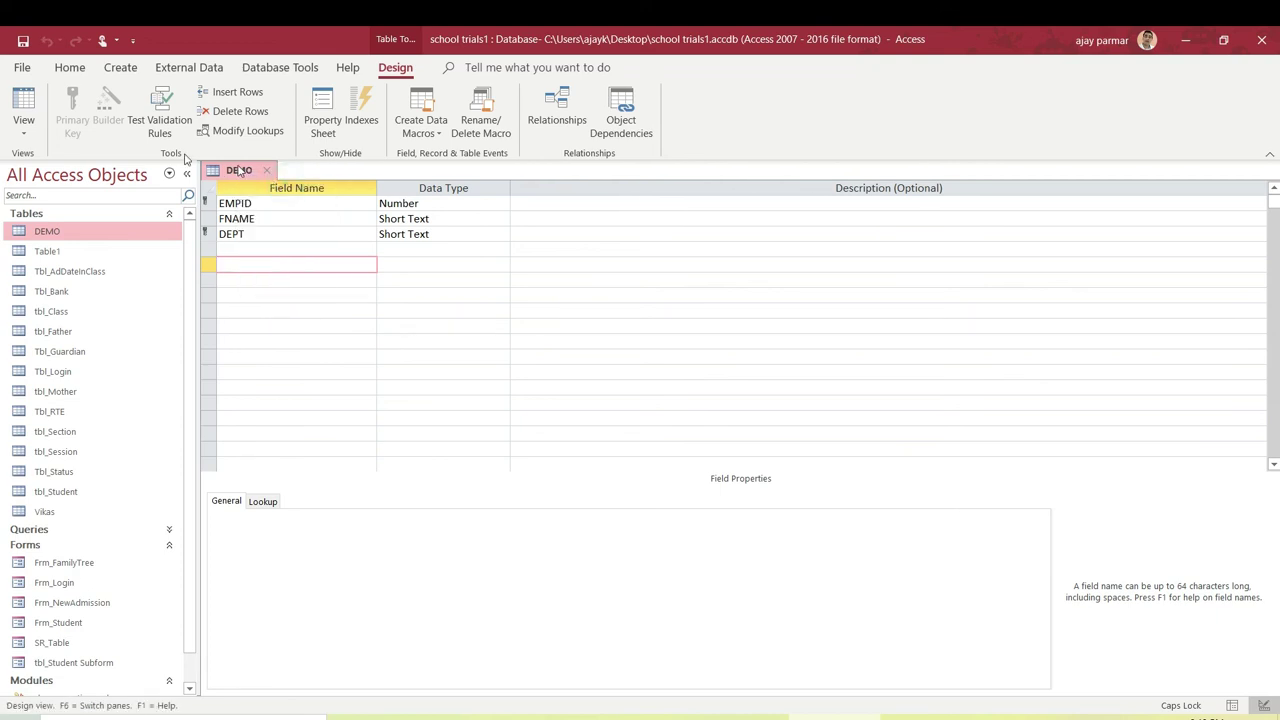
Try to add a record in Datasheet View that repeats the first one, with EMPID 10, the same first name and DEPT MIS.
click(22, 95)
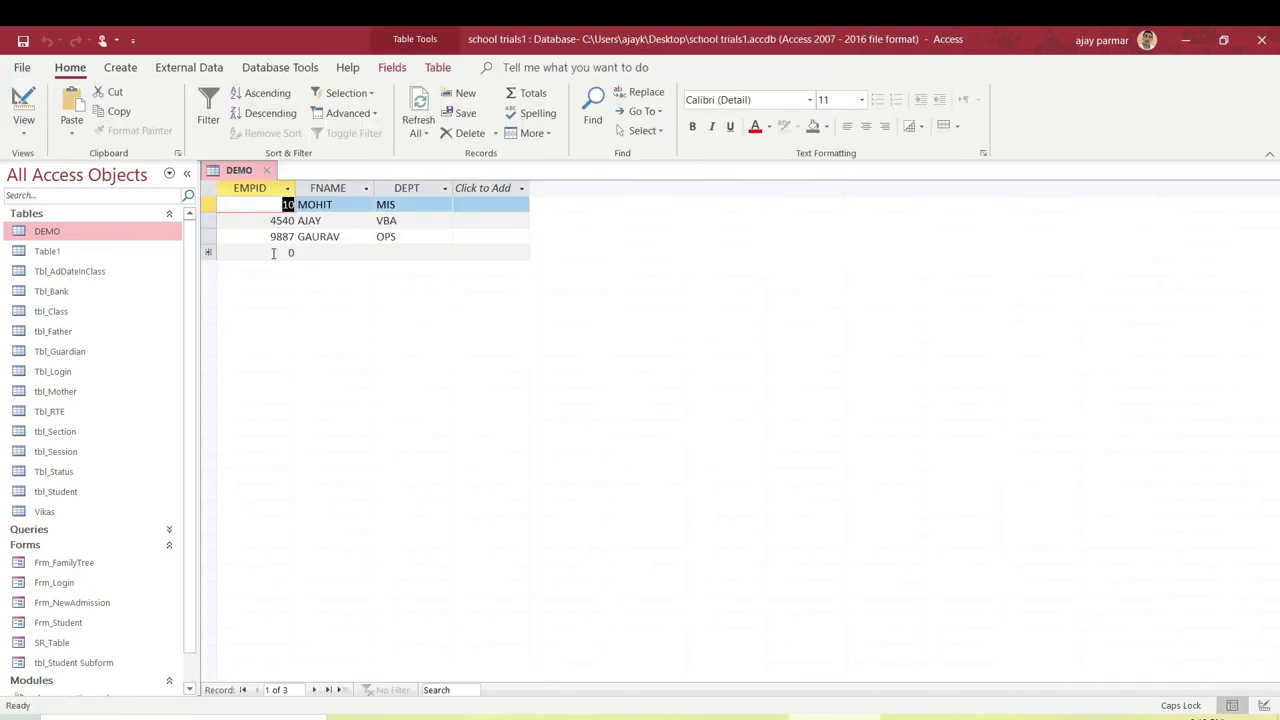
click(273, 253)
text(1)
key(Tab)
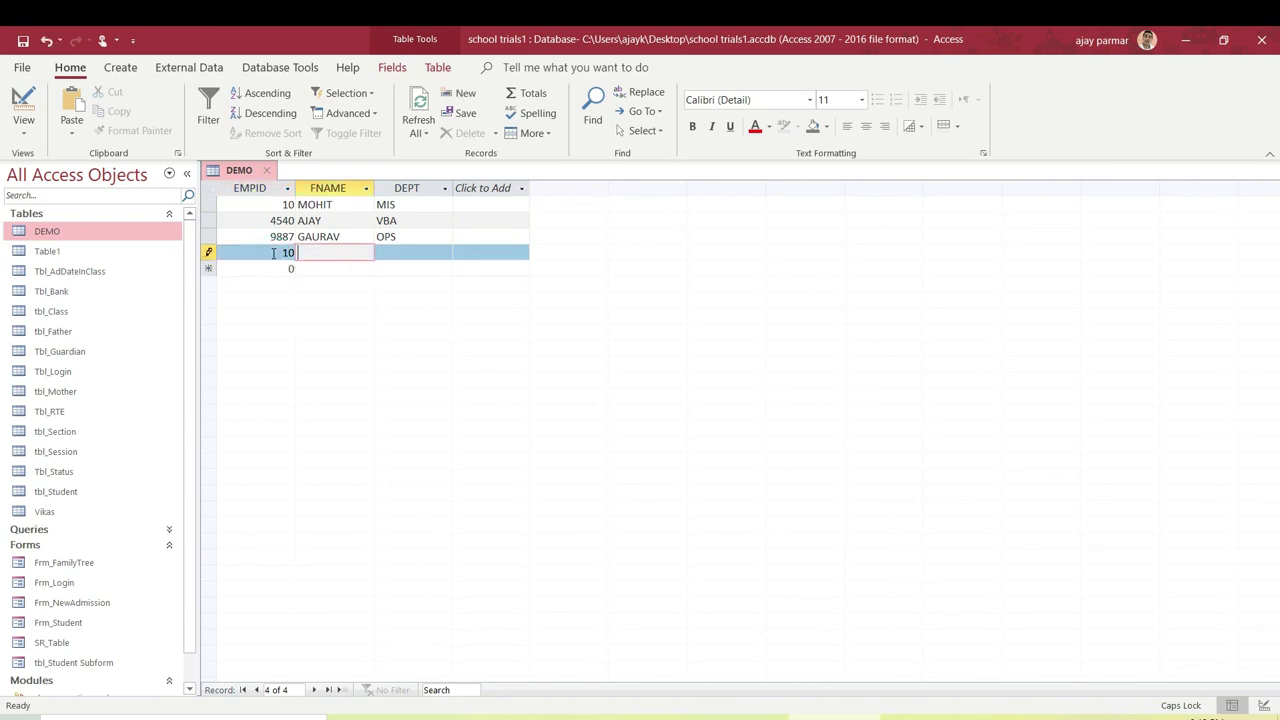
text(MOHIT)
key(Tab)
text(MIS)
key(Tab)
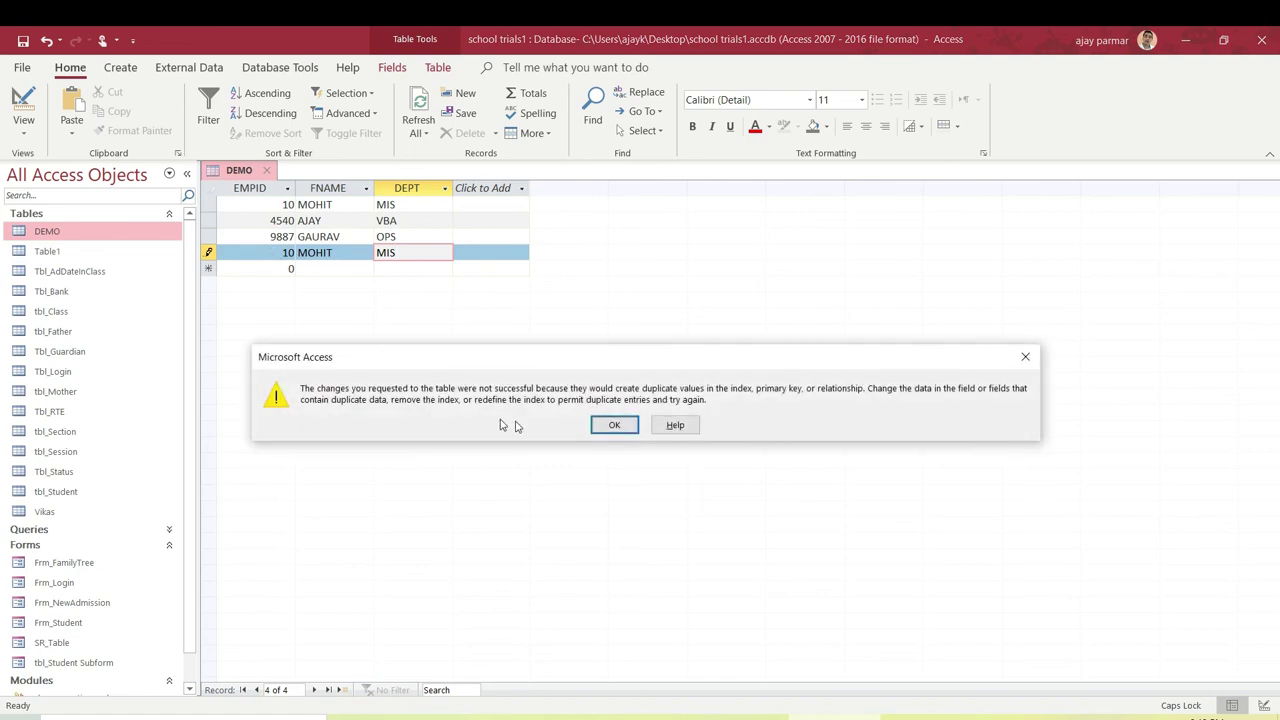
Change the new record's DEPT to OPS and commit the record.
click(614, 425)
key(BackSpace)
key(BackSpace)
key(BackSpace)
text(OPS)
key(Down)
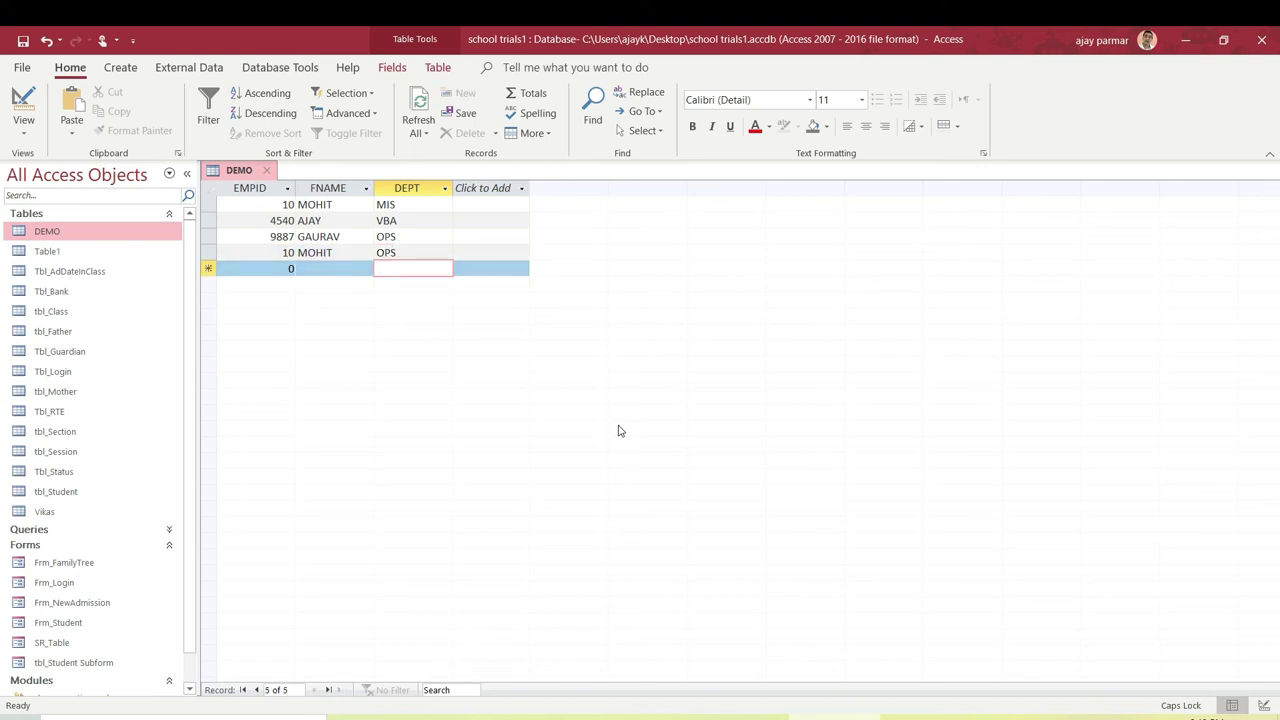